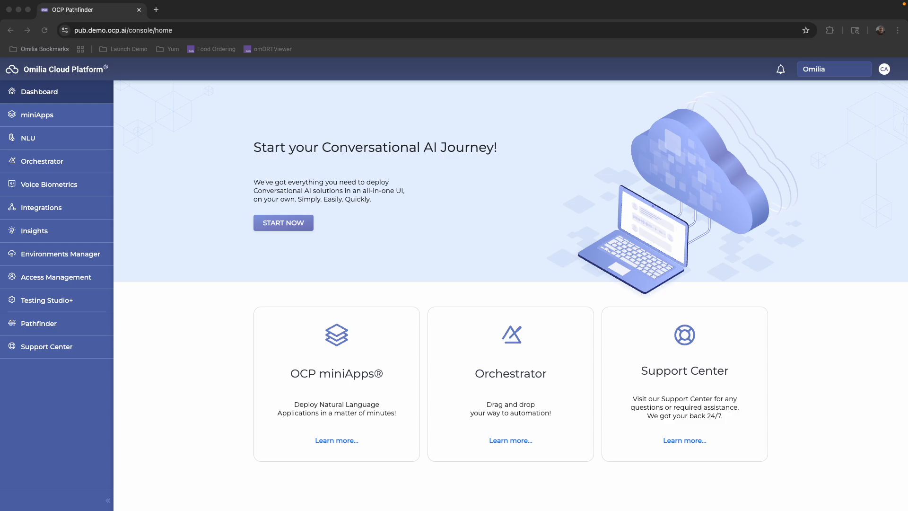
Start a new Pathfinder project named aNewCustomer and assign it to the account owner's demo group.
{"action": "left_click", "coordinate": [50, 325]}
{"action": "left_click", "coordinate": [50, 325]}
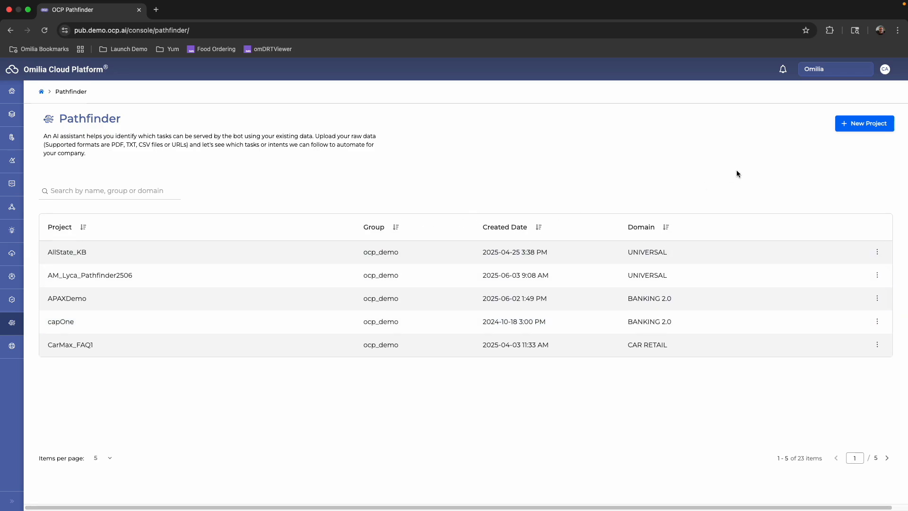
{"action": "left_click", "coordinate": [863, 130]}
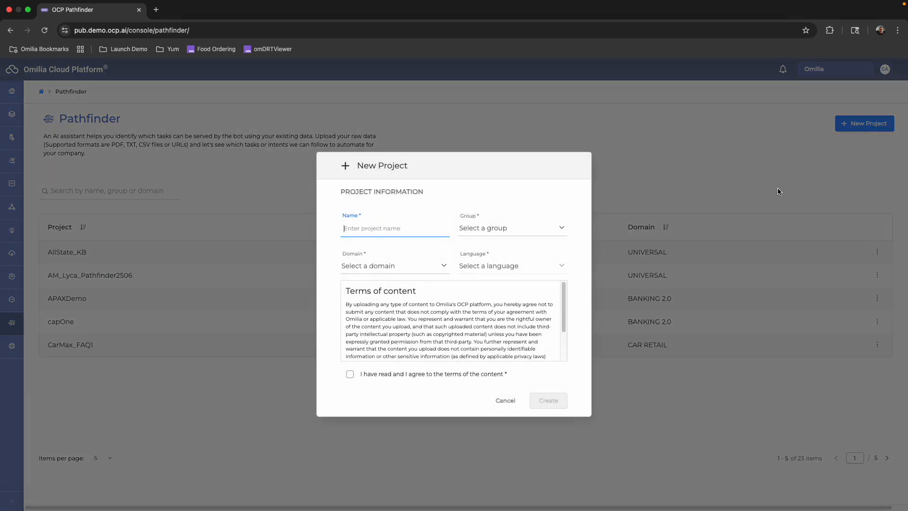
{"action": "left_click", "coordinate": [384, 233]}
{"action": "type", "text": "aNewCustomer"}
{"action": "left_click", "coordinate": [484, 231]}
{"action": "left_click", "coordinate": [485, 254]}
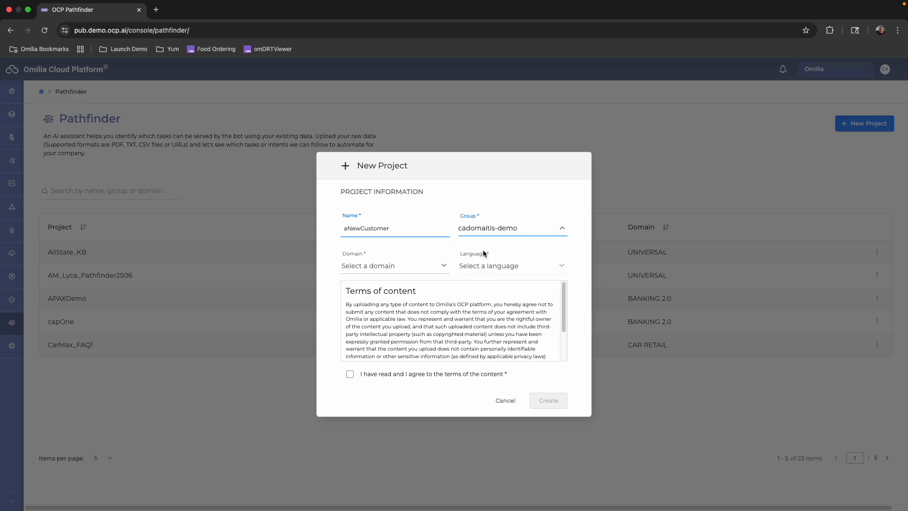
Set the project's domain to Banking 2.0 and language to English (US), then accept the content terms and create it.
{"action": "left_click", "coordinate": [393, 267]}
{"action": "left_click", "coordinate": [376, 287]}
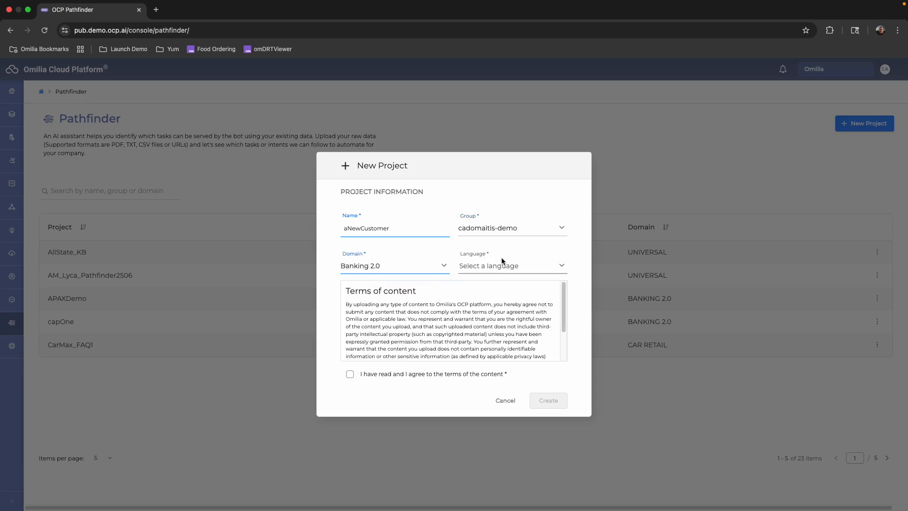
{"action": "left_click", "coordinate": [501, 264]}
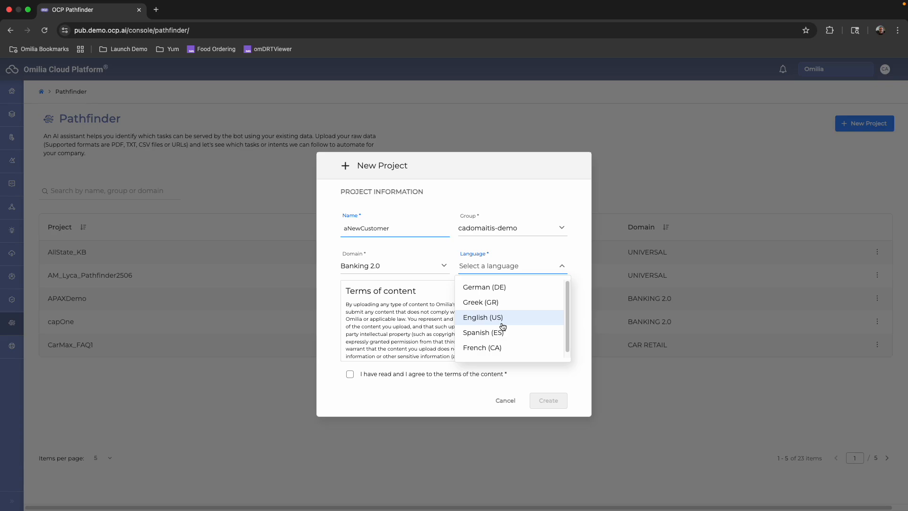
{"action": "left_click", "coordinate": [502, 322]}
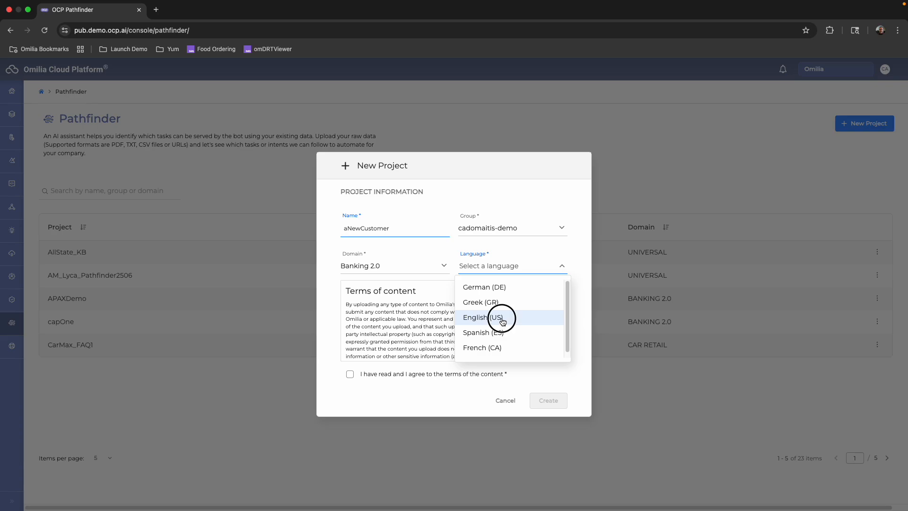
{"action": "left_click", "coordinate": [350, 375]}
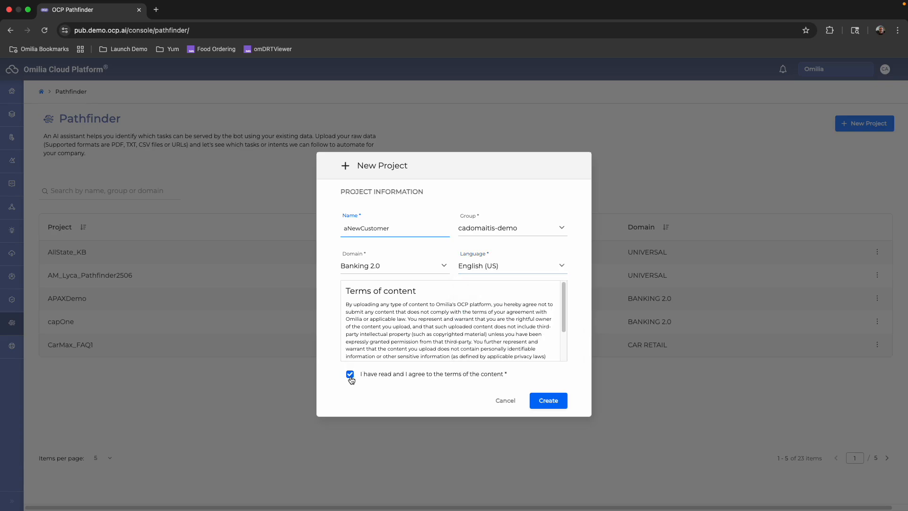
{"action": "left_click", "coordinate": [539, 404]}
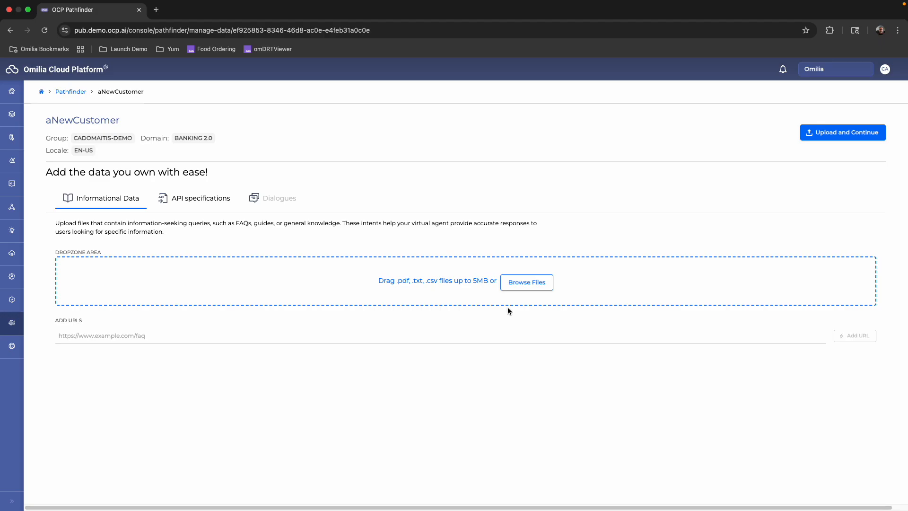
Add COFAUto.pdf and essential-checking-pew.pdf from the _Demo folder as the project's informational data.
{"action": "left_click", "coordinate": [524, 285]}
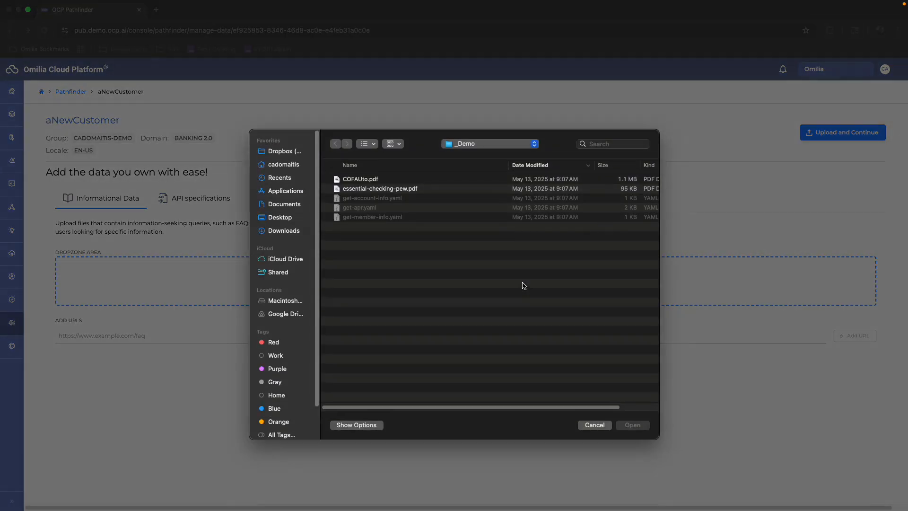
{"action": "left_click", "coordinate": [373, 180]}
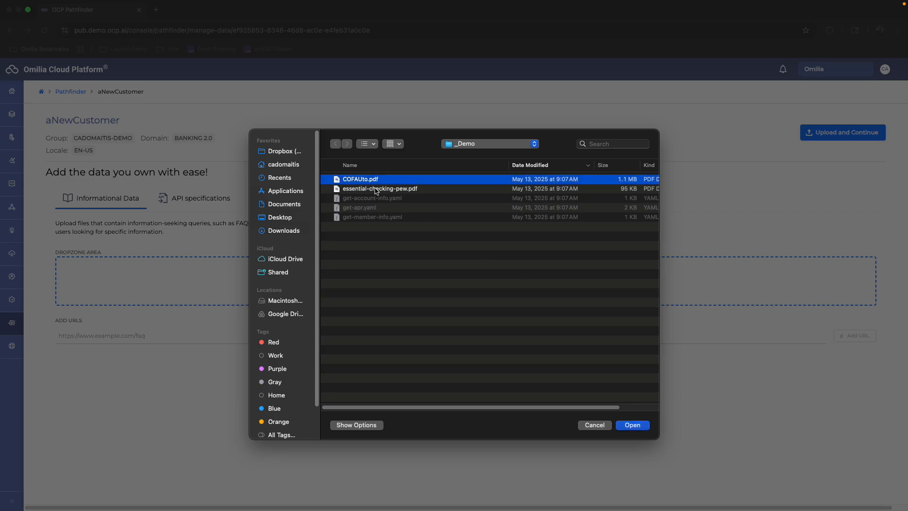
{"action": "right_click", "coordinate": [376, 191]}
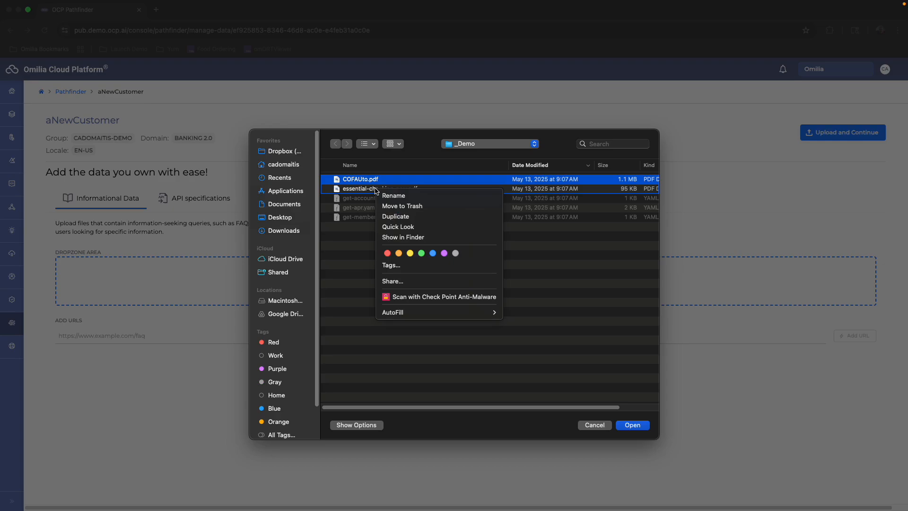
{"action": "left_click", "coordinate": [336, 191]}
{"action": "left_click", "coordinate": [355, 191], "text": "super"}
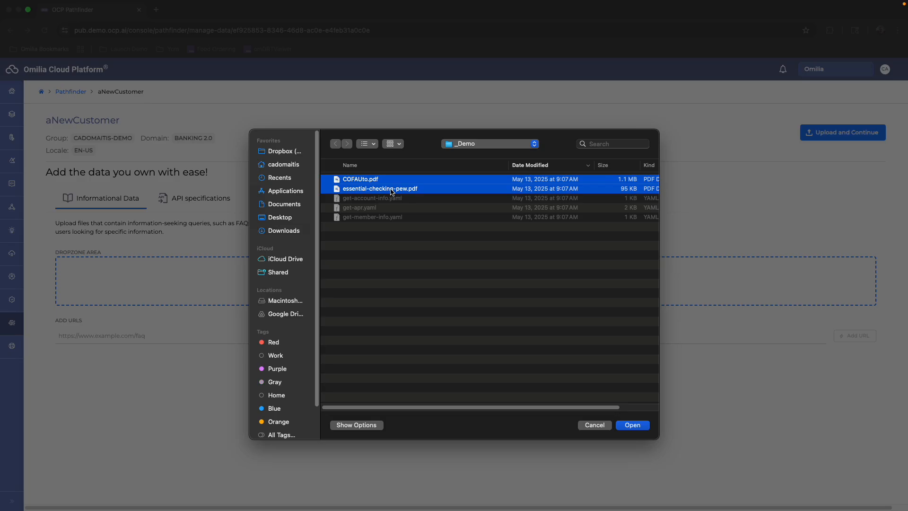
{"action": "left_click", "coordinate": [636, 427]}
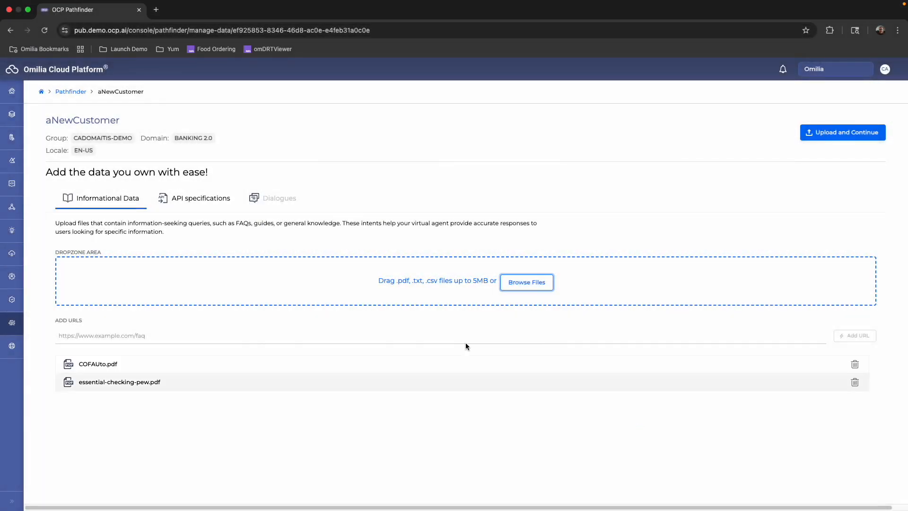
Add get-account-info.yaml, get-apr.yaml and get-member-info.yaml as API specifications and upload all the project data.
{"action": "left_click", "coordinate": [200, 199]}
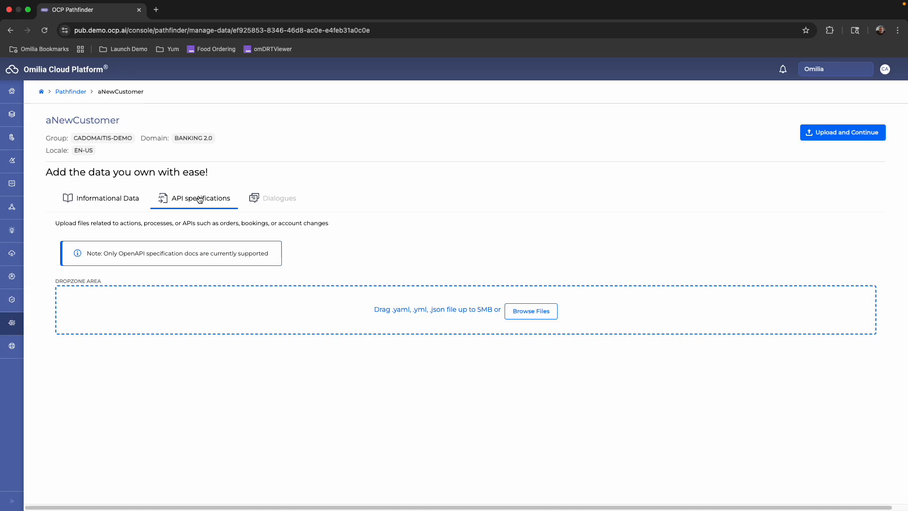
{"action": "left_click", "coordinate": [531, 311]}
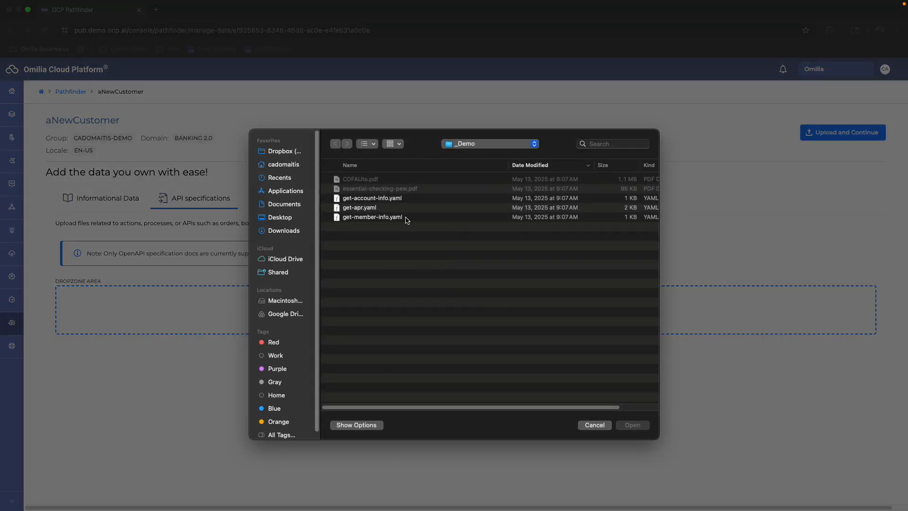
{"action": "left_click", "coordinate": [395, 199]}
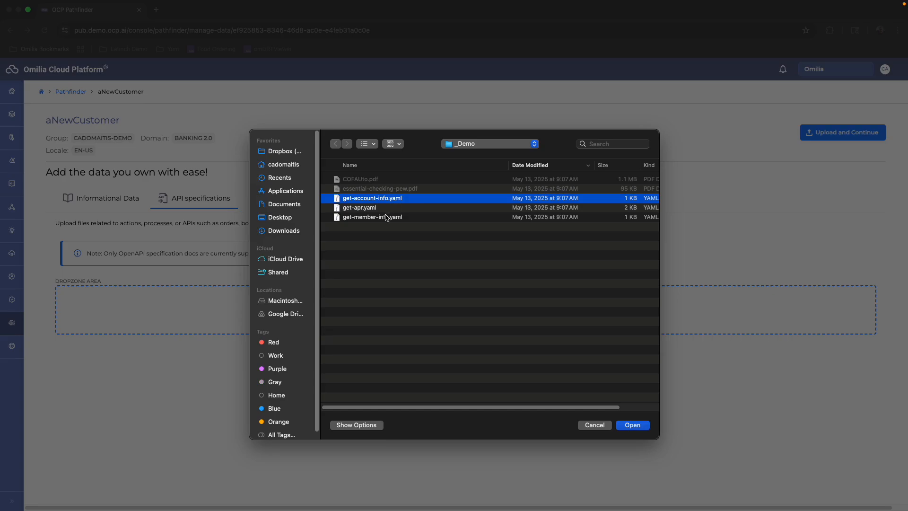
{"action": "left_click", "coordinate": [383, 219], "text": "shift"}
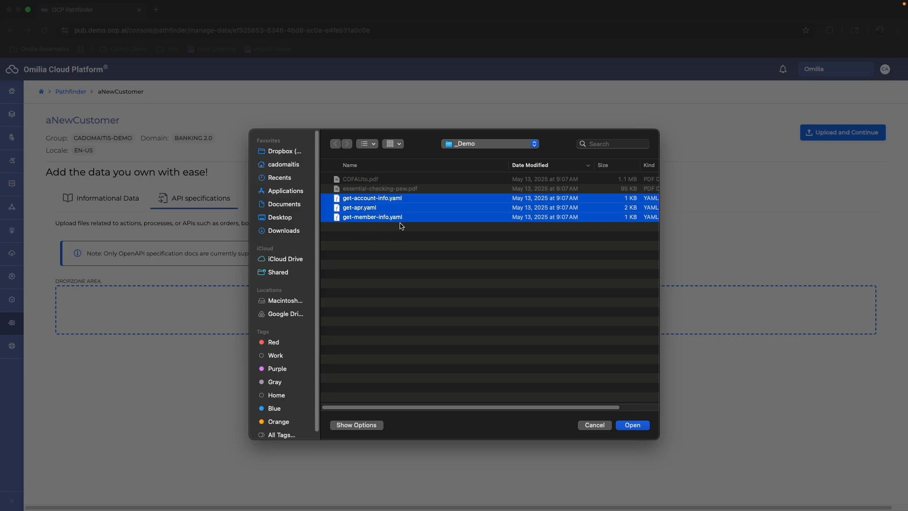
{"action": "left_click", "coordinate": [631, 426]}
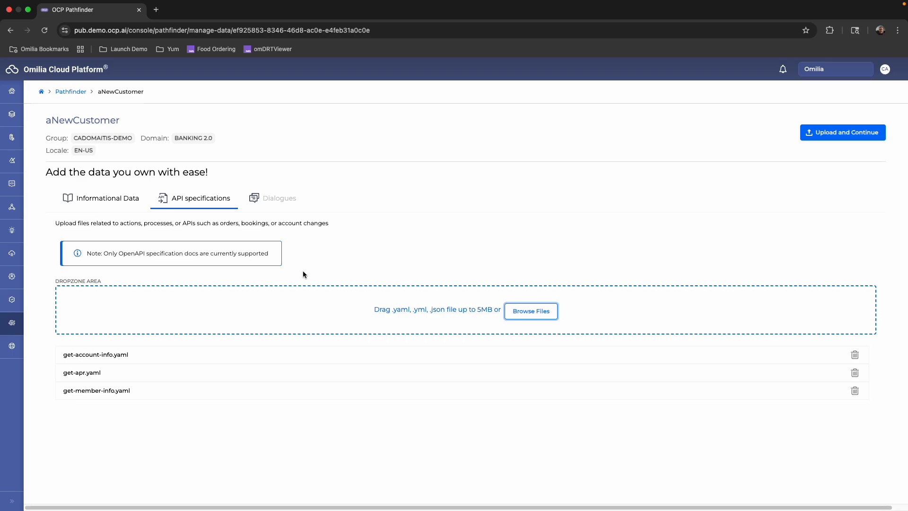
{"action": "left_click", "coordinate": [836, 135]}
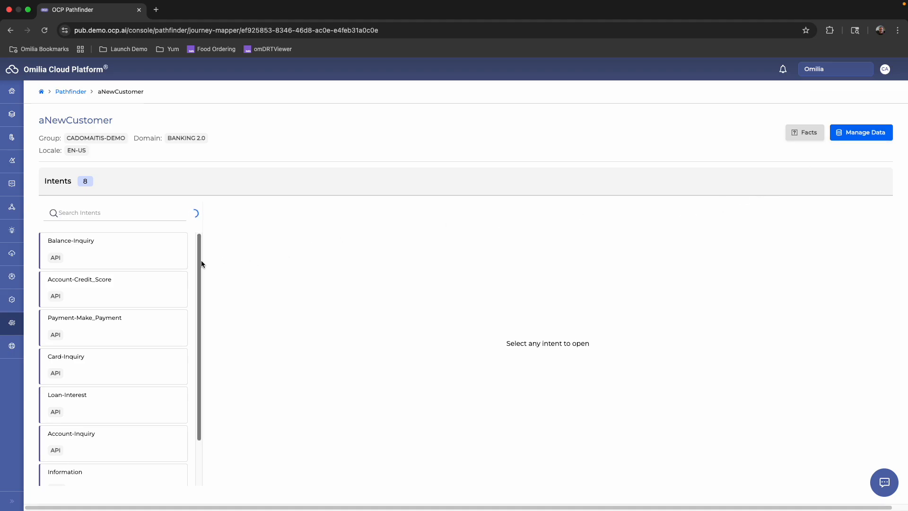
Add the sample trigger "what's the best rate you can give me" to the Loan-Interest intent.
{"action": "mouse_move", "coordinate": [199, 243]}
{"action": "left_mouse_down"}
{"action": "mouse_move", "coordinate": [198, 316]}
{"action": "mouse_move", "coordinate": [202, 217]}
{"action": "mouse_move", "coordinate": [195, 226]}
{"action": "left_mouse_up"}
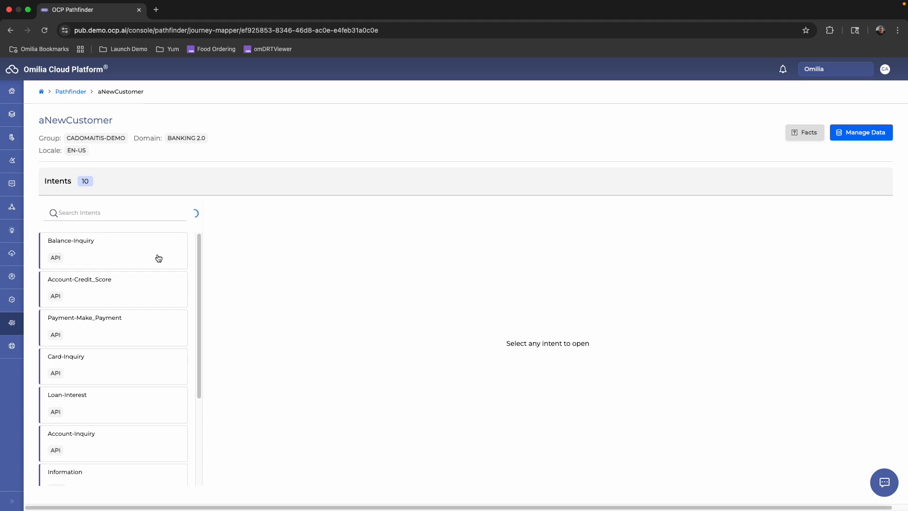
{"action": "scroll", "coordinate": [200, 260], "scroll_direction": "down", "scroll_amount": 1}
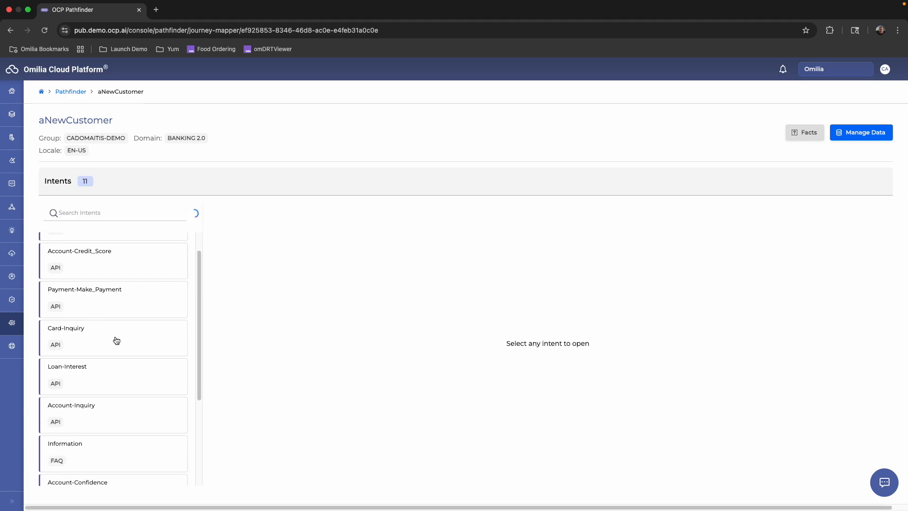
{"action": "left_click", "coordinate": [116, 376]}
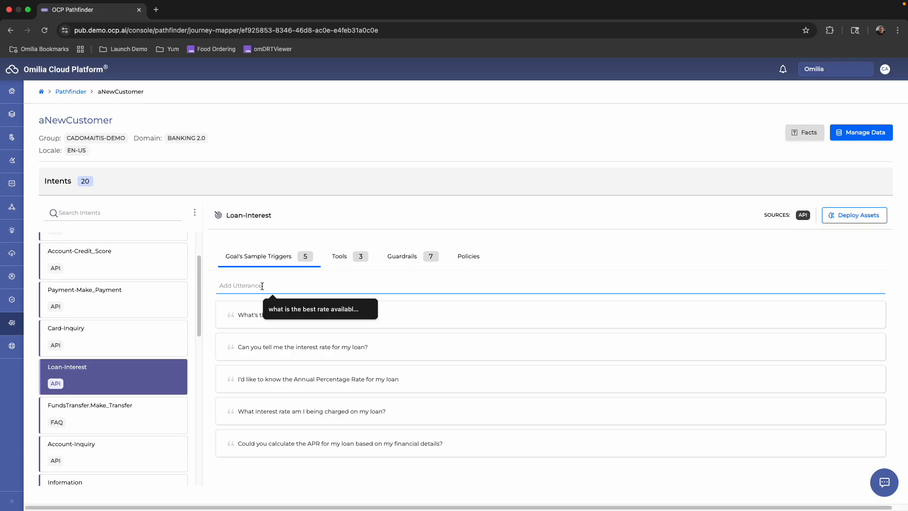
{"action": "type", "text": "what's the best"}
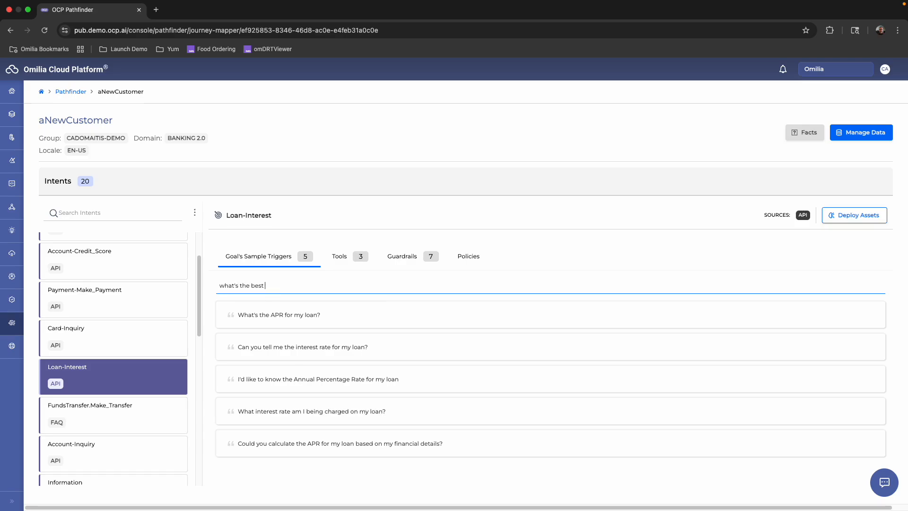
{"action": "type", "text": " rate you can give me"}
{"action": "key", "text": "Return"}
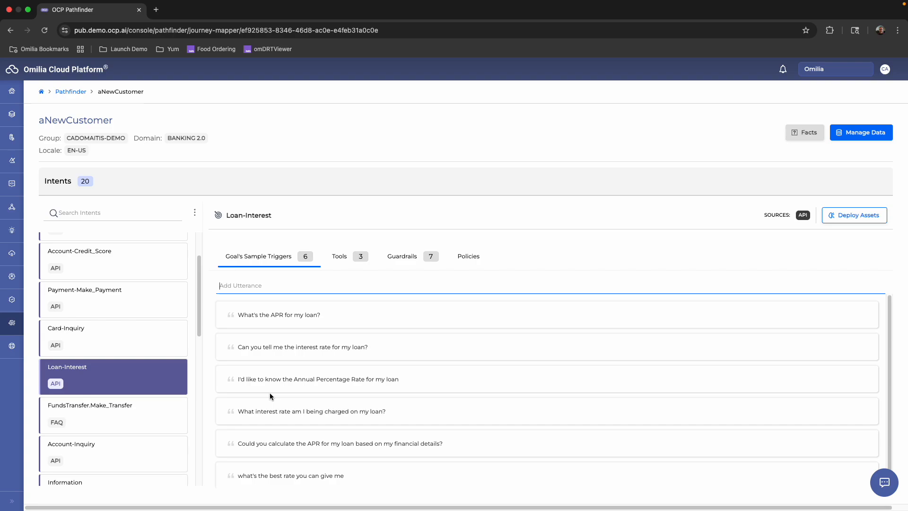
Examine the inputs and outputs of the tools used by the Loan-Interest intent.
{"action": "left_click", "coordinate": [340, 256]}
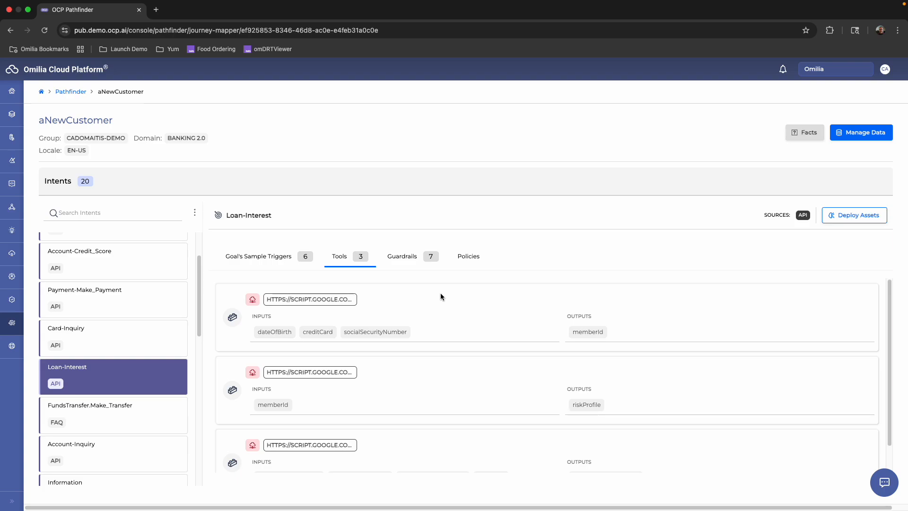
{"action": "scroll", "coordinate": [421, 340], "scroll_direction": "down", "scroll_amount": 1}
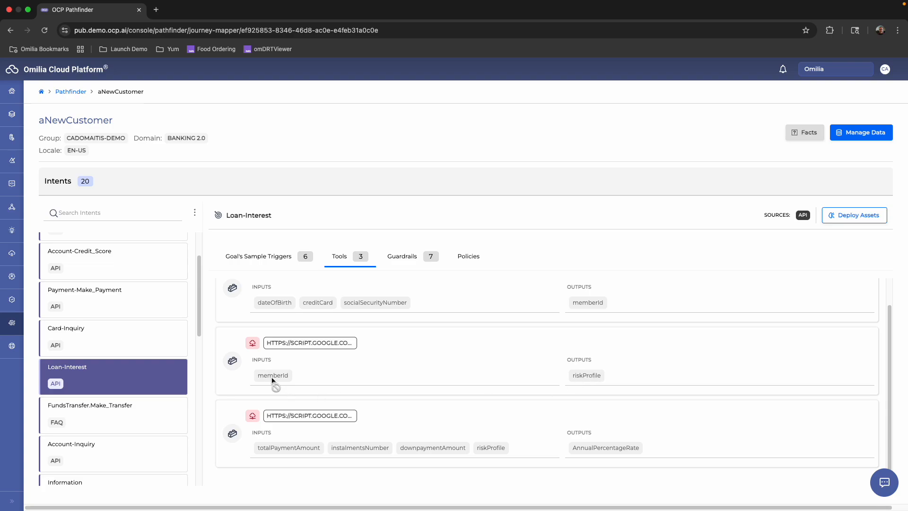
{"action": "scroll", "coordinate": [492, 342], "scroll_direction": "up", "scroll_amount": 1}
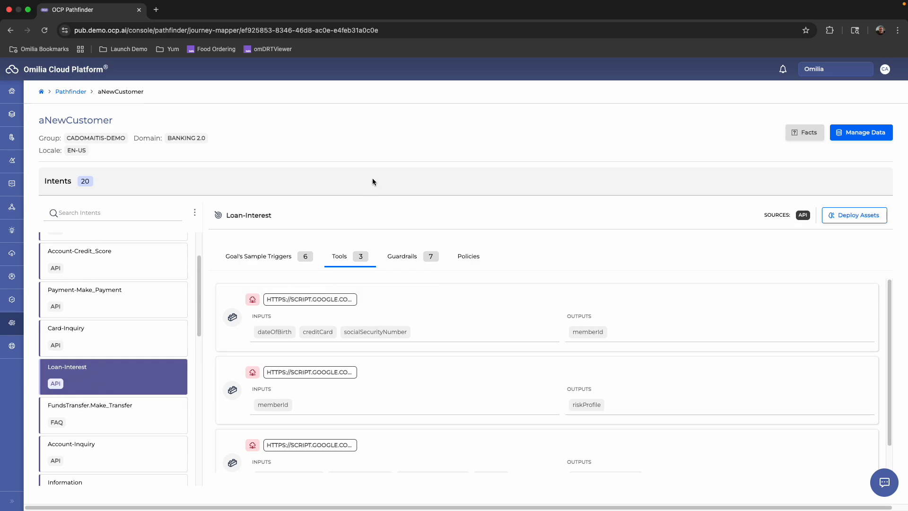
Add the policies "this is pii" and "encrypt this" to the Loan-Interest guardrail for socialSecurityNumber.
{"action": "left_click", "coordinate": [396, 262]}
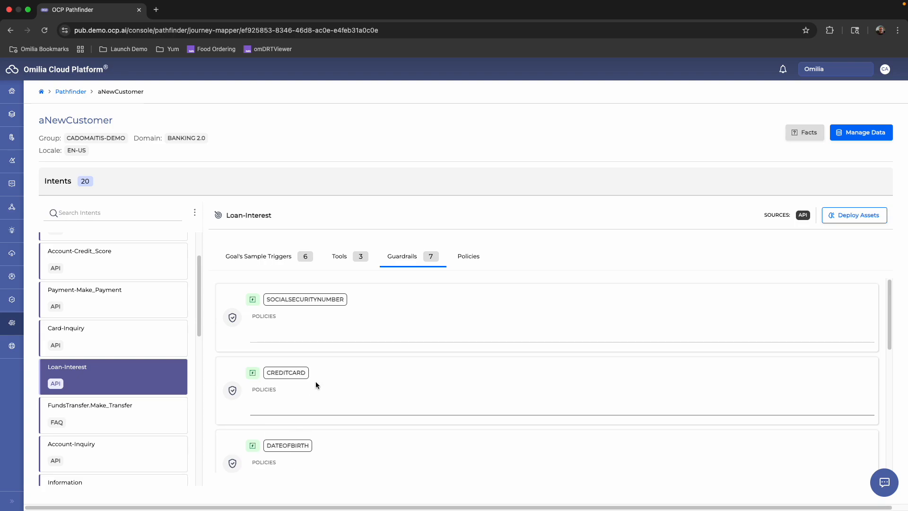
{"action": "left_click", "coordinate": [299, 338]}
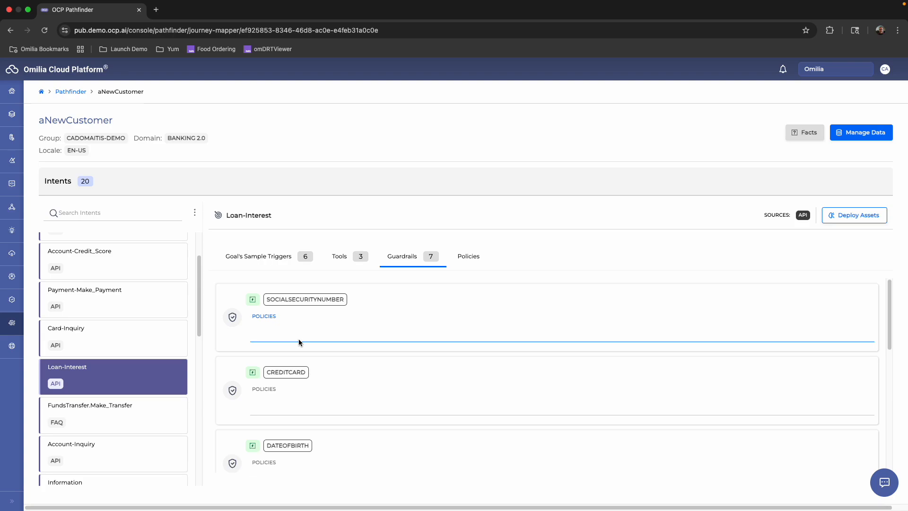
{"action": "left_click", "coordinate": [299, 338]}
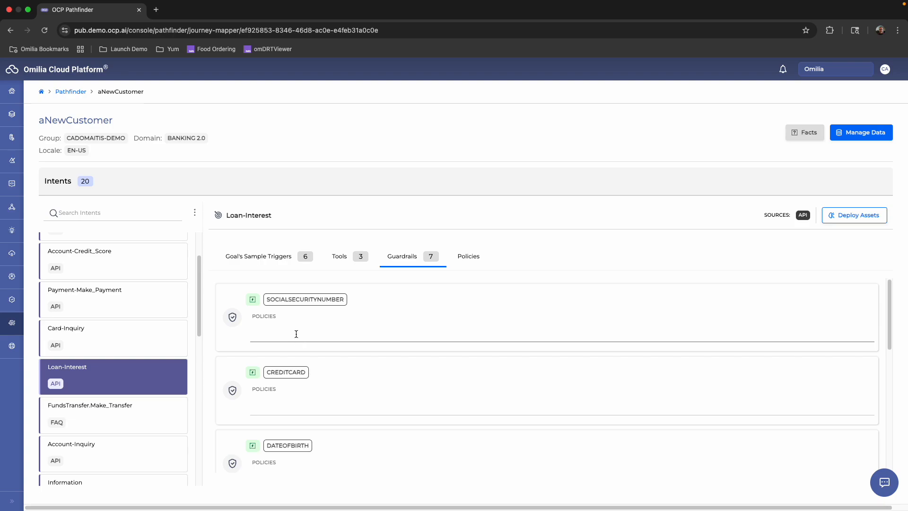
{"action": "left_click", "coordinate": [291, 337]}
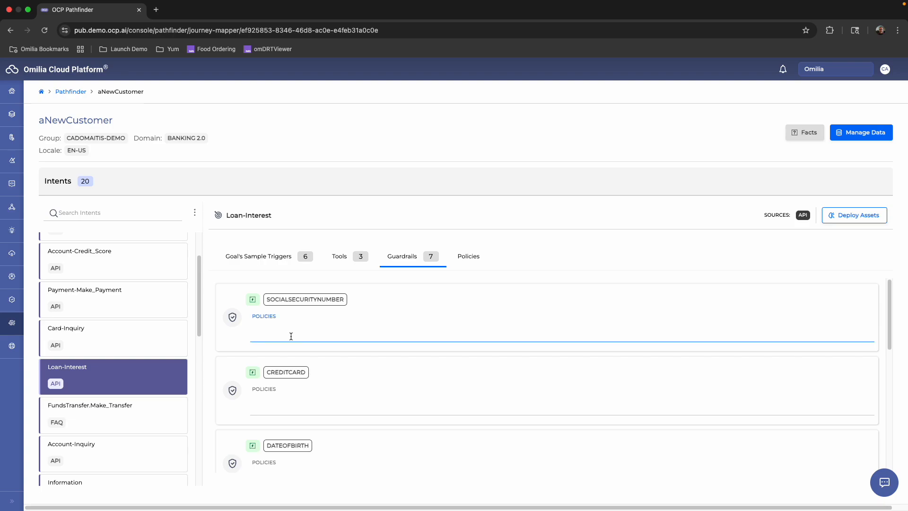
{"action": "type", "text": "this is pii"}
{"action": "key", "text": "Return"}
{"action": "type", "text": "en"}
{"action": "type", "text": "crypt this"}
{"action": "key", "text": "Return"}
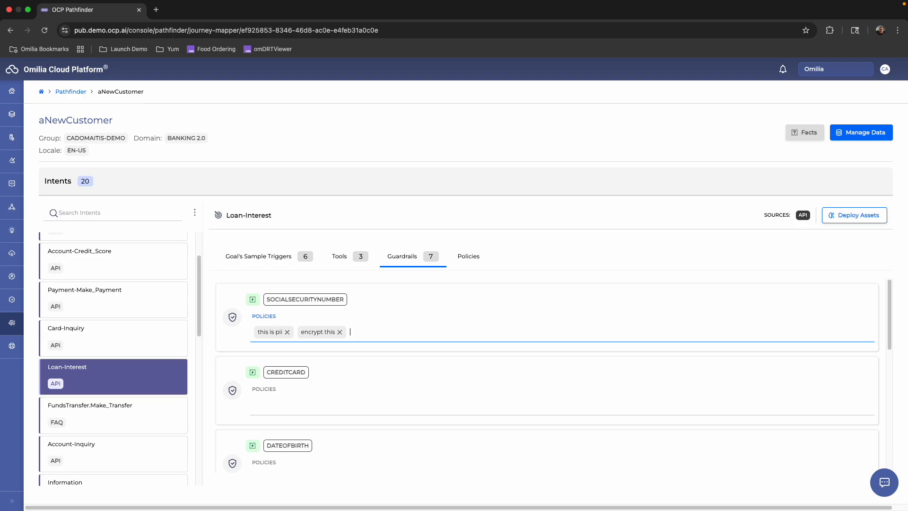
Add the policies "this is pci" and "redact this" to the creditCard guardrail.
{"action": "left_click", "coordinate": [289, 404]}
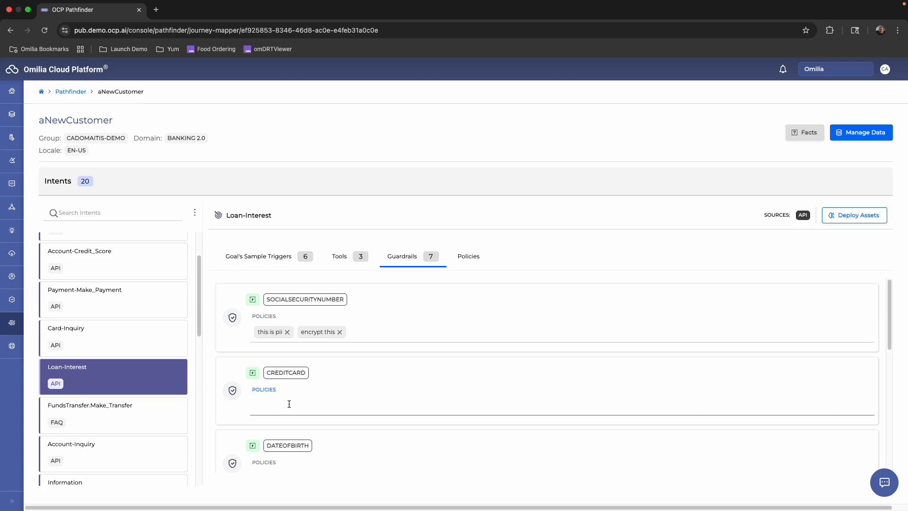
{"action": "type", "text": "this is pci"}
{"action": "key", "text": "Return"}
{"action": "type", "text": "redact this"}
{"action": "key", "text": "Return"}
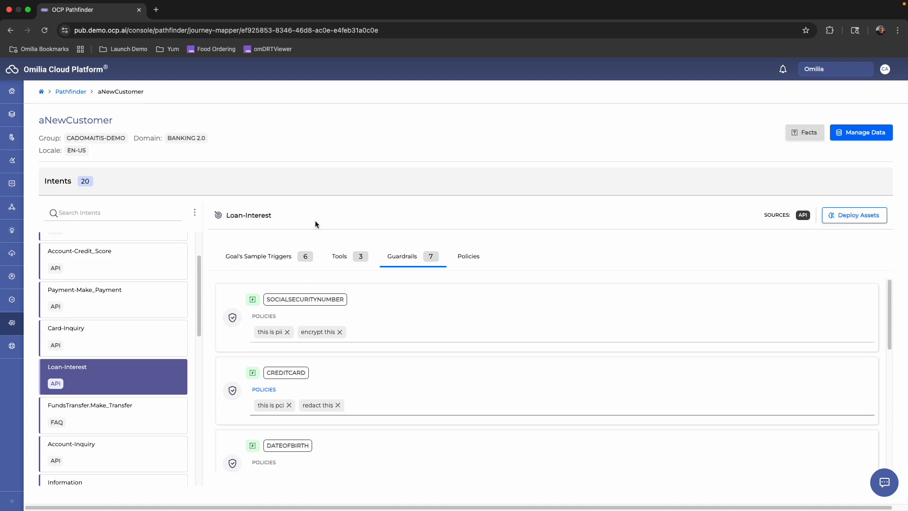
Open the Loan-Interest policies, and ask the Chat Simulator "what is my balance".
{"action": "left_click", "coordinate": [470, 261]}
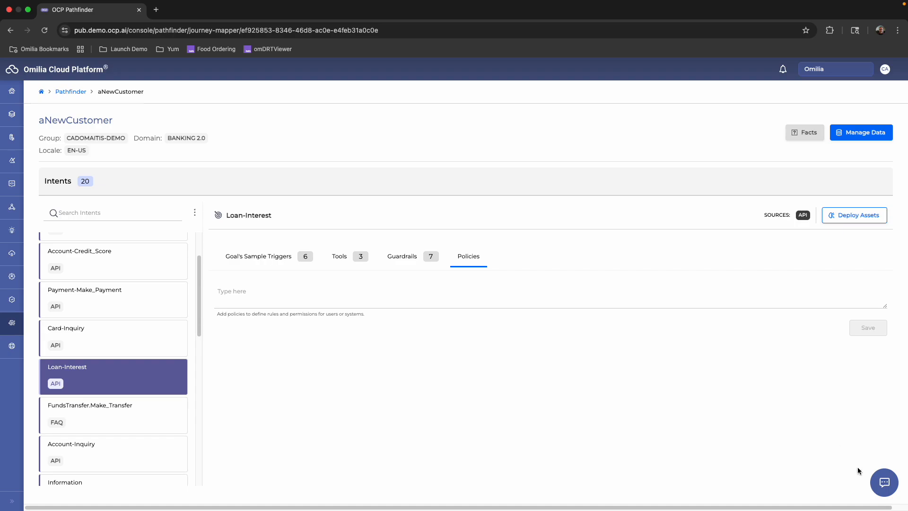
{"action": "left_click", "coordinate": [880, 485]}
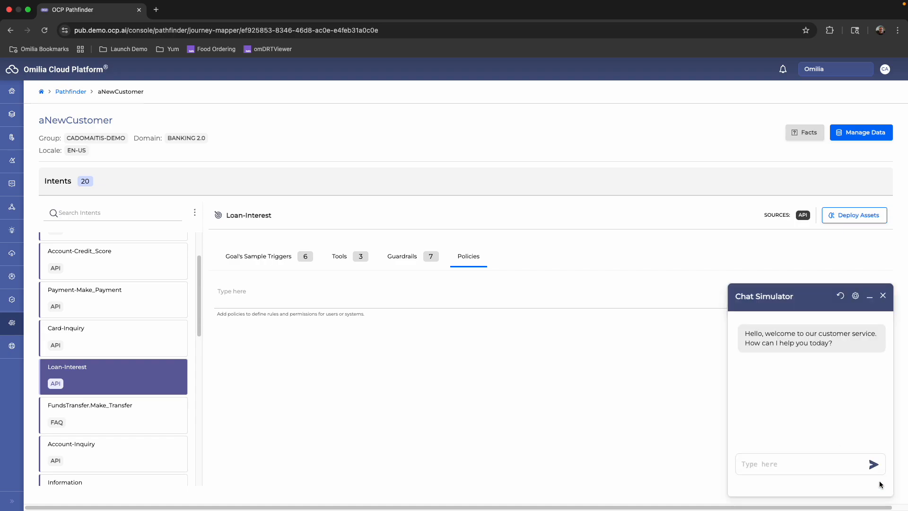
{"action": "left_click", "coordinate": [855, 296]}
{"action": "left_click", "coordinate": [791, 339]}
{"action": "left_click", "coordinate": [780, 464]}
{"action": "type", "text": "what is my balance"}
{"action": "key", "text": "Return"}
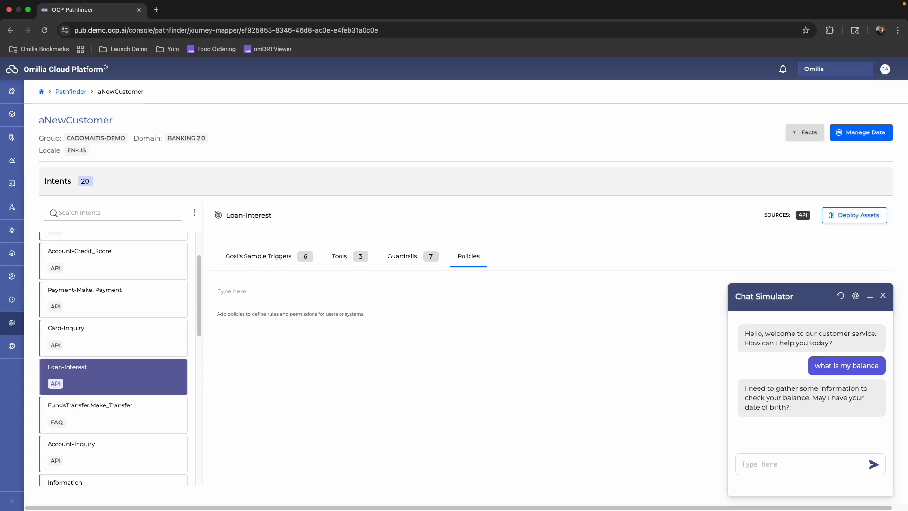
Answer the Chat Simulator's question by sending a sample date of birth.
{"action": "type", "text": "Oct 21 87"}
{"action": "key", "text": "Return"}
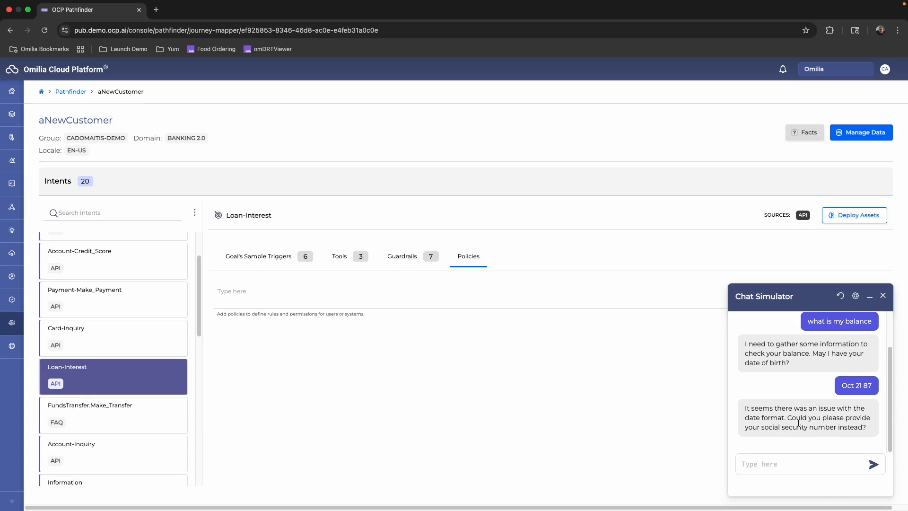
Enter the policy "always ask for social security number first." for the Balance-Inquiry intent.
{"action": "mouse_move", "coordinate": [200, 274]}
{"action": "left_mouse_down"}
{"action": "mouse_move", "coordinate": [201, 298]}
{"action": "mouse_move", "coordinate": [200, 254]}
{"action": "mouse_move", "coordinate": [200, 268]}
{"action": "left_mouse_up"}
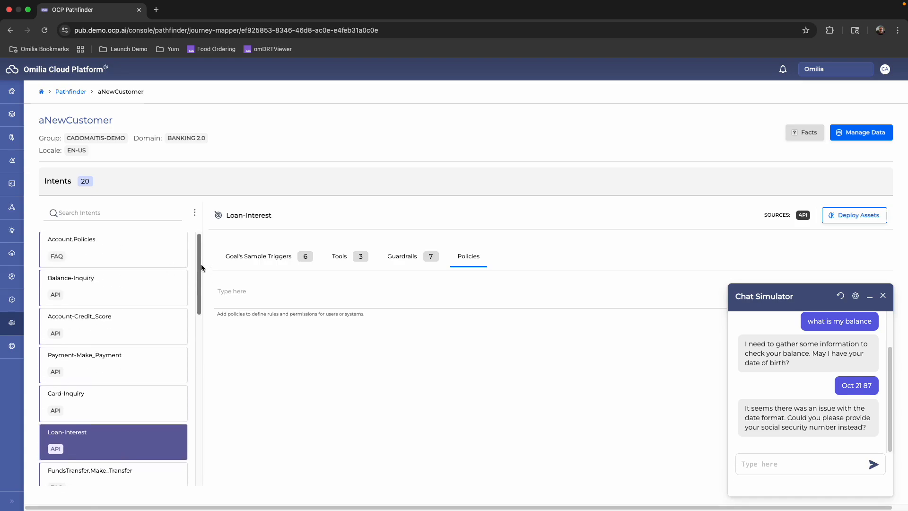
{"action": "left_click", "coordinate": [124, 292]}
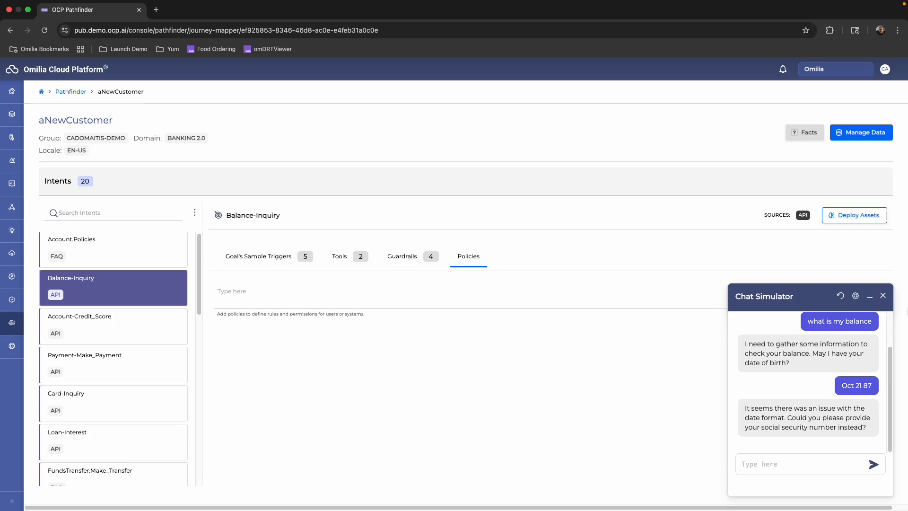
{"action": "left_click", "coordinate": [870, 300]}
{"action": "left_click", "coordinate": [605, 303]}
{"action": "type", "text": "alw"}
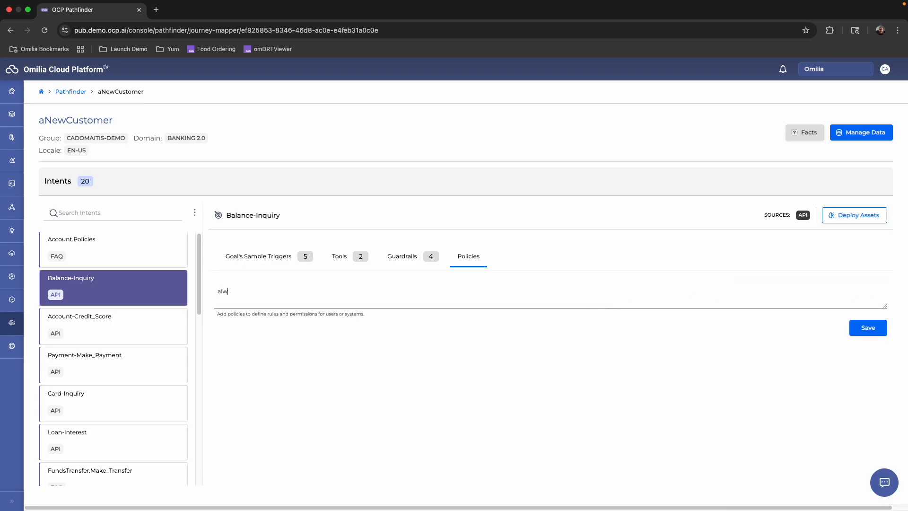
{"action": "type", "text": "ays ask for social security number first.  tell te"}
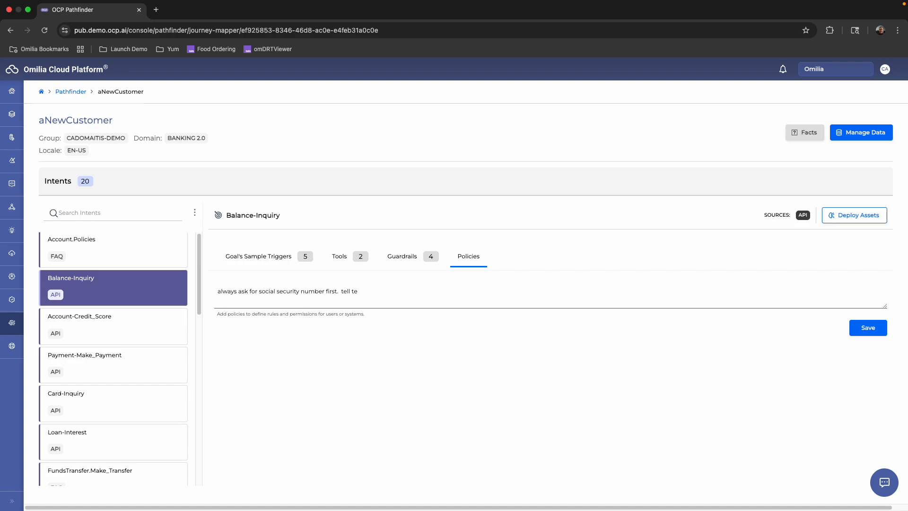
Append "tell the customer we only need the last 4 digits of the social security number" to the Balance-Inquiry policy and save it.
{"action": "key", "text": "BackSpace"}
{"action": "type", "text": "he customer we only need the last 4 digits"}
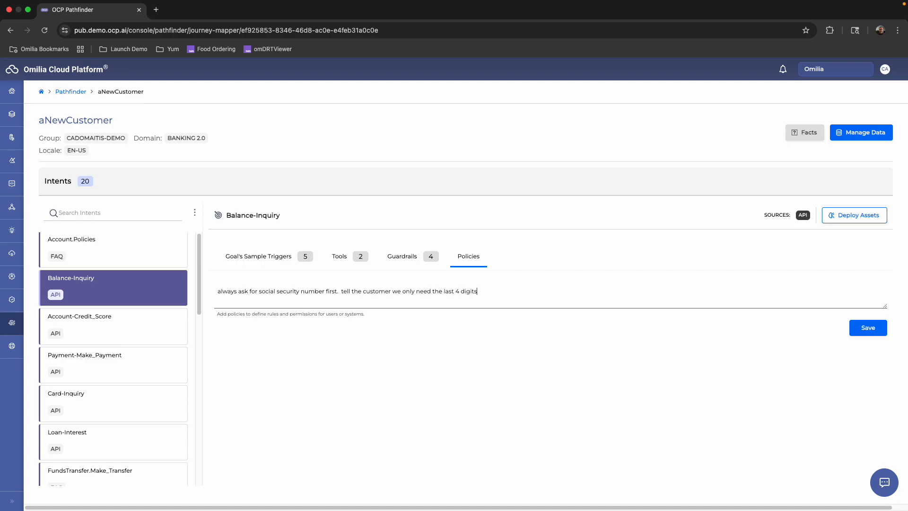
{"action": "type", "text": " of the social nsecurity number"}
{"action": "left_click", "coordinate": [866, 329]}
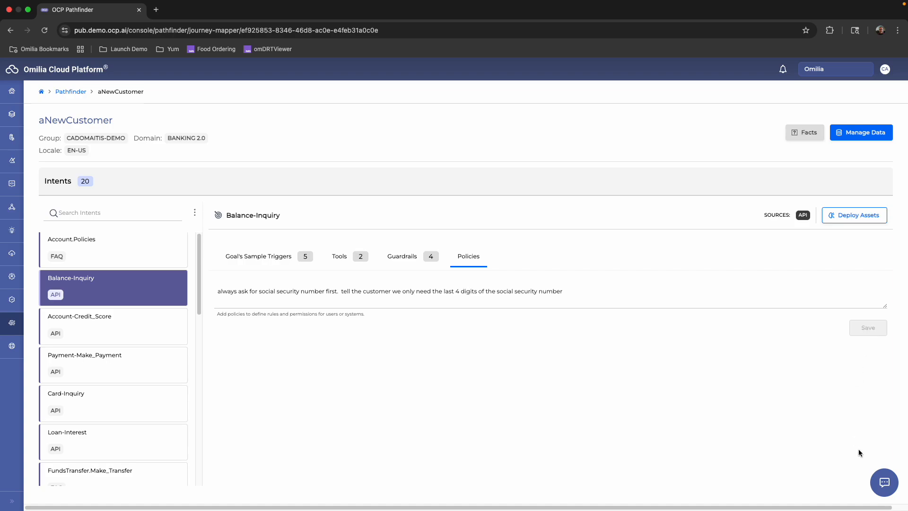
Restart the Chat Simulator conversation, ask "what is my balance" to test the new policy, and minimize the chat.
{"action": "left_click", "coordinate": [876, 483]}
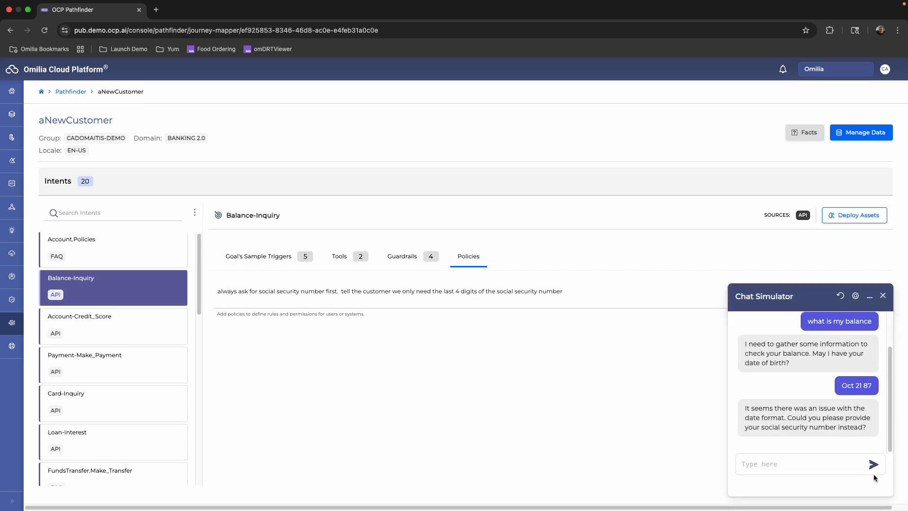
{"action": "left_click", "coordinate": [841, 296]}
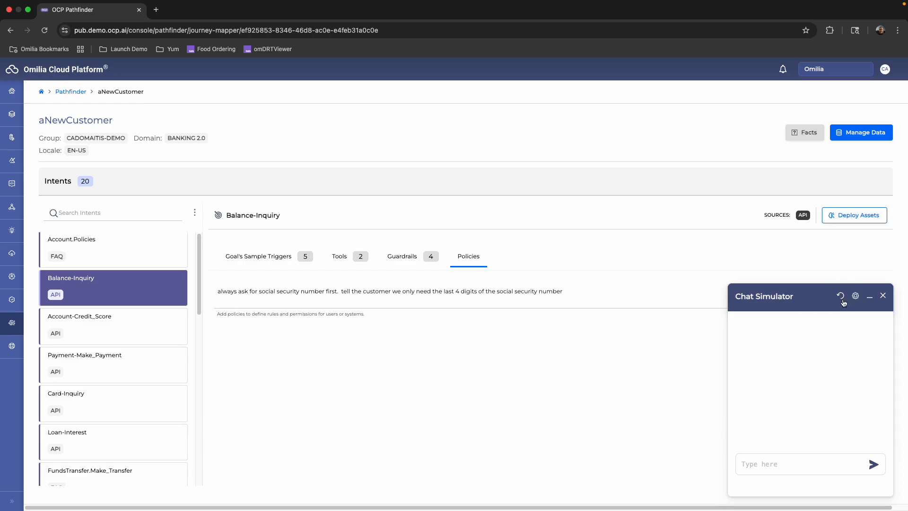
{"action": "left_click", "coordinate": [842, 300]}
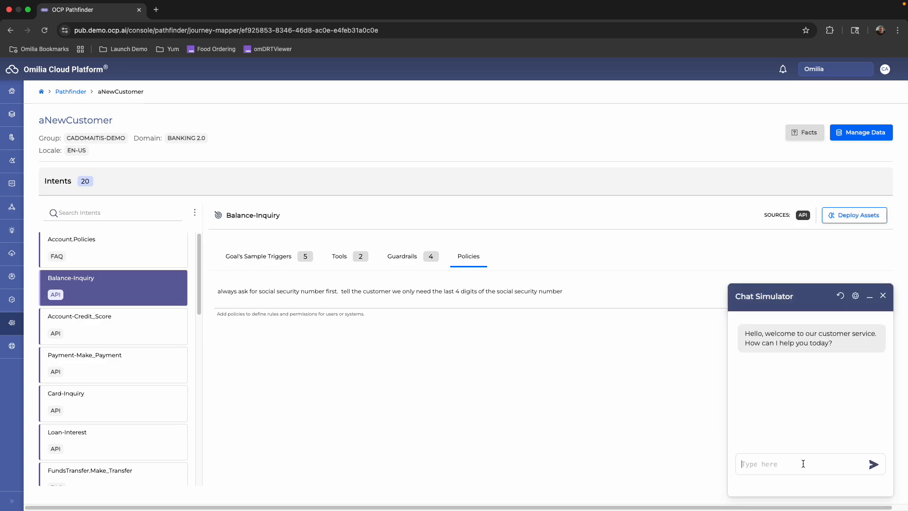
{"action": "type", "text": "what is my balance"}
{"action": "key", "text": "Return"}
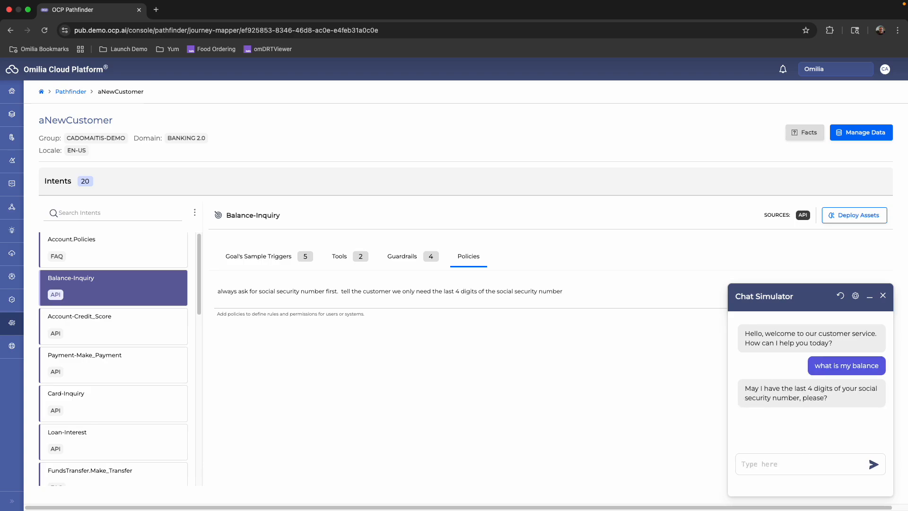
{"action": "left_click", "coordinate": [567, 294]}
{"action": "left_click", "coordinate": [869, 301]}
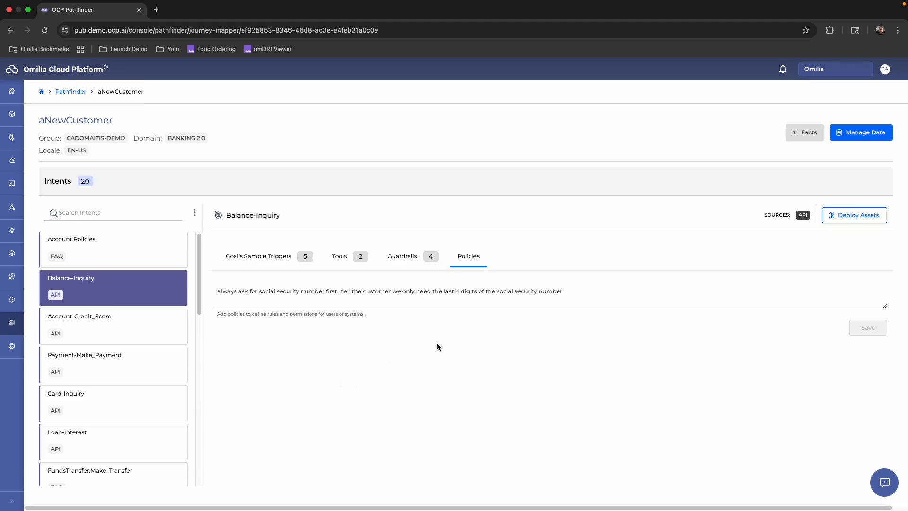
Try to deploy the Balance-Inquiry assets, and open the first Balance_Inquiry_Flow application in Orchestrator.
{"action": "left_click", "coordinate": [855, 219]}
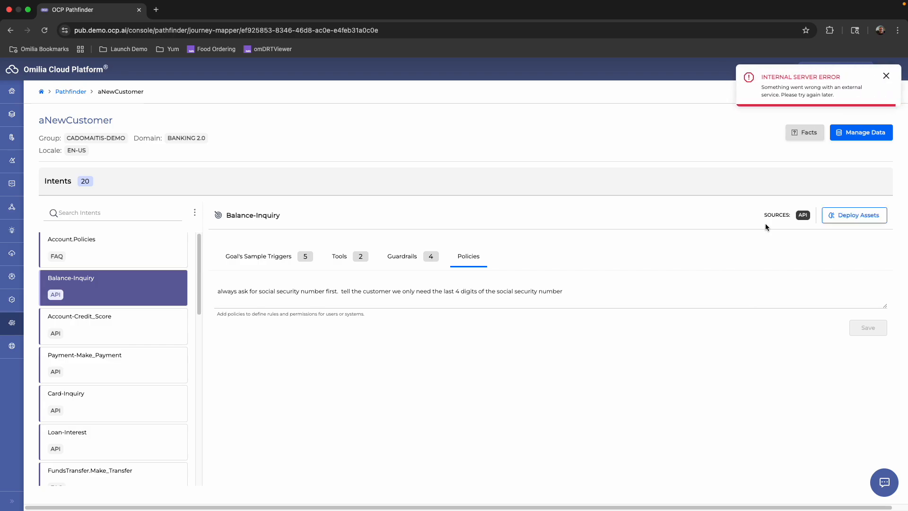
{"action": "left_click", "coordinate": [887, 76]}
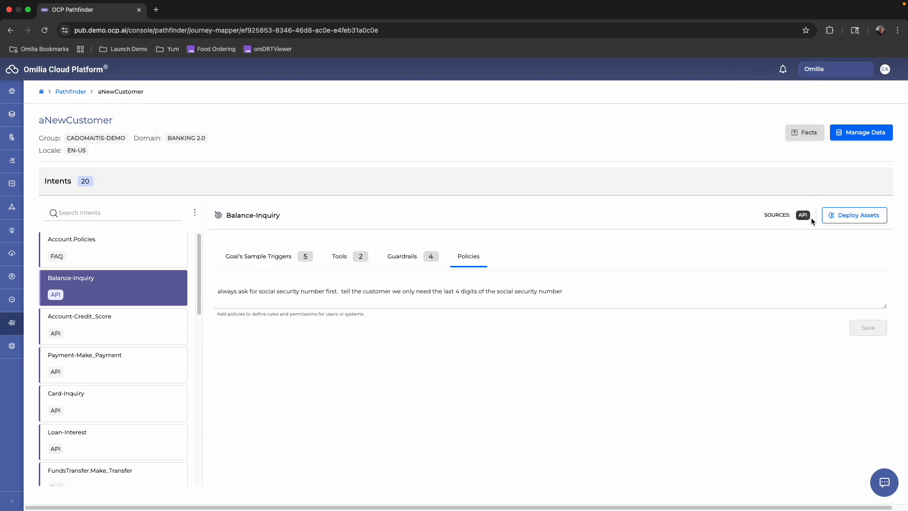
{"action": "left_click", "coordinate": [12, 160]}
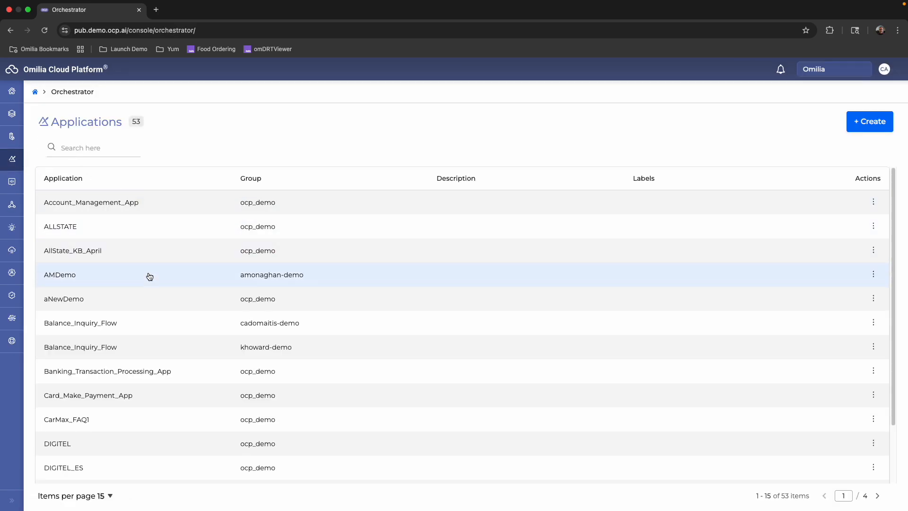
{"action": "left_click", "coordinate": [149, 326]}
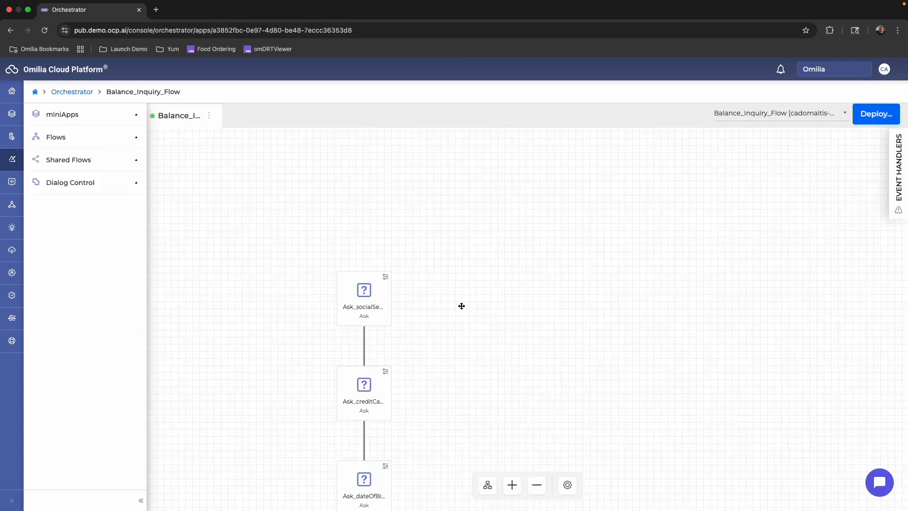
Examine the sequence of Ask, WebService and Announcement nodes in Balance_Inquiry_Flow.
{"action": "left_click_drag", "start_coordinate": [462, 306], "coordinate": [524, 171]}
{"action": "mouse_move", "coordinate": [499, 260]}
{"action": "left_mouse_down"}
{"action": "mouse_move", "coordinate": [499, 298]}
{"action": "mouse_move", "coordinate": [507, 293]}
{"action": "mouse_move", "coordinate": [497, 276]}
{"action": "left_mouse_up"}
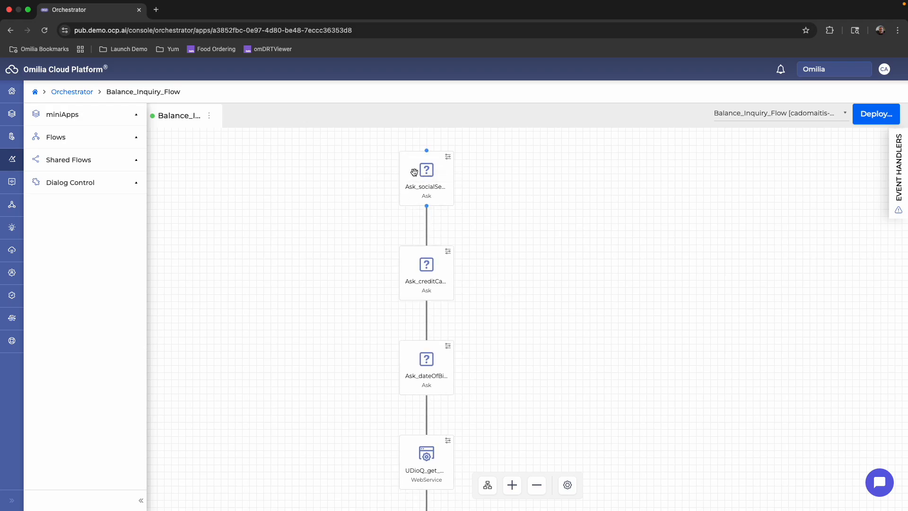
{"action": "left_click_drag", "start_coordinate": [524, 338], "coordinate": [505, 269]}
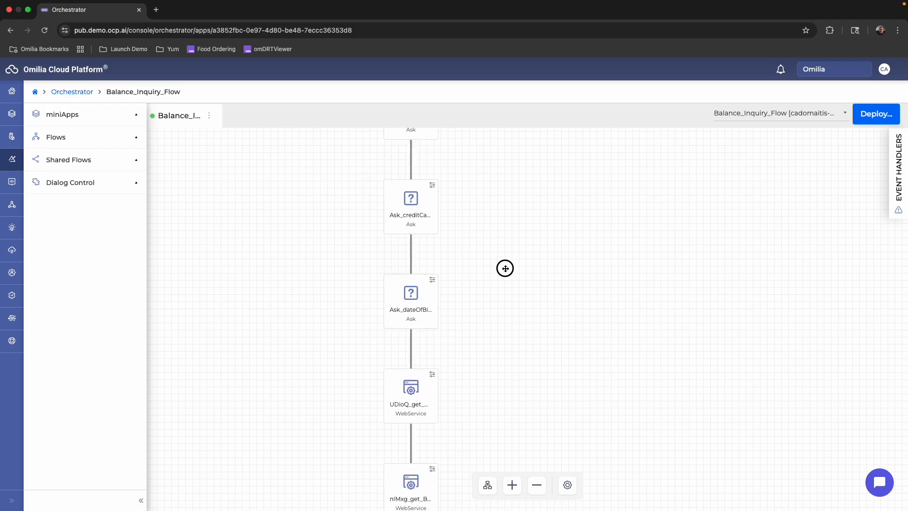
{"action": "scroll", "coordinate": [505, 268], "scroll_direction": "down", "scroll_amount": 5}
{"action": "scroll", "coordinate": [490, 223], "scroll_direction": "up", "scroll_amount": 9}
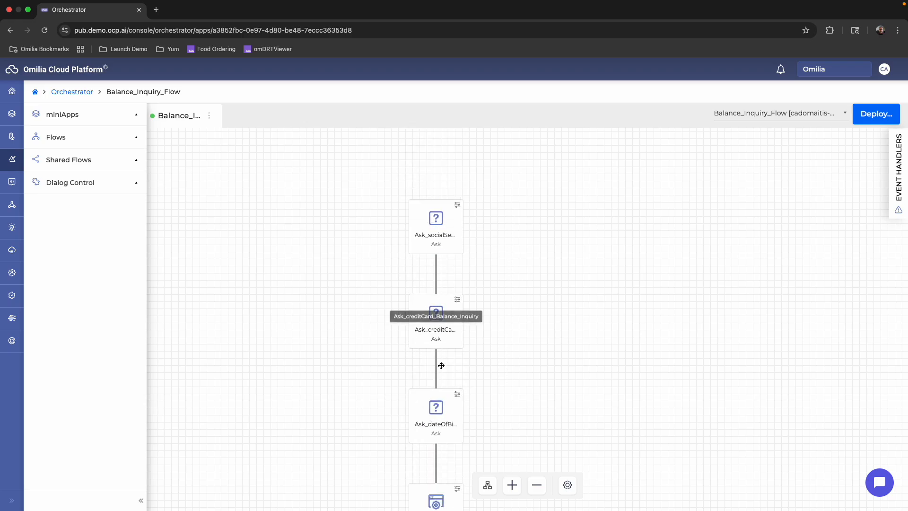
{"action": "left_click_drag", "start_coordinate": [526, 395], "coordinate": [538, 199]}
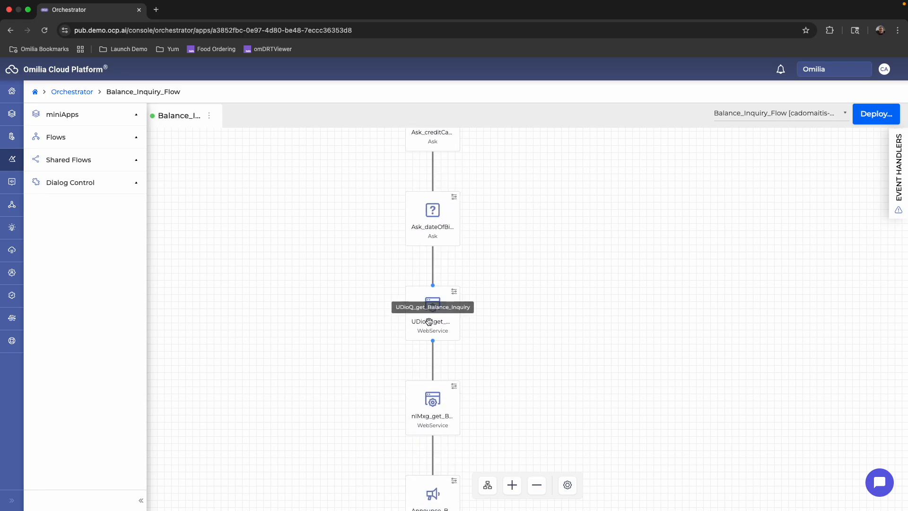
{"action": "scroll", "coordinate": [548, 331], "scroll_direction": "up", "scroll_amount": 5}
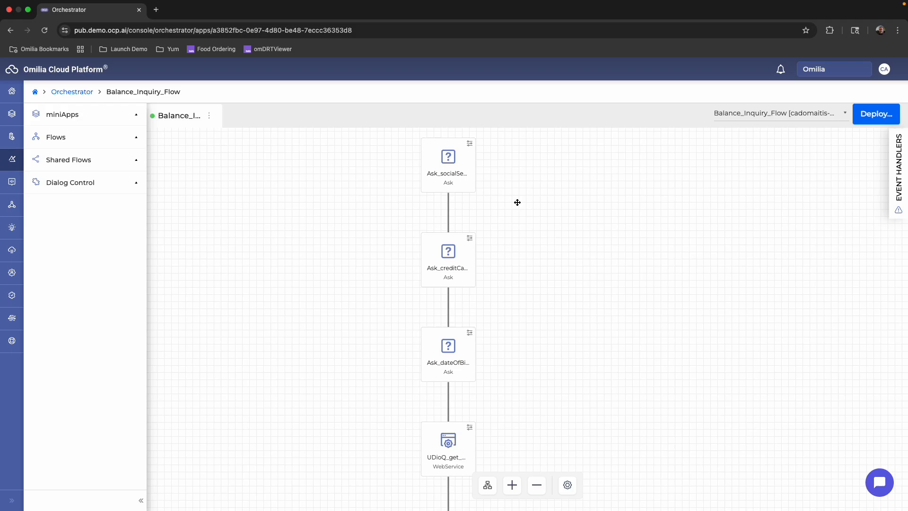
Inspect the general settings of the flow's social security number Ask miniApp, and return to the flow.
{"action": "left_click_drag", "start_coordinate": [526, 341], "coordinate": [532, 279]}
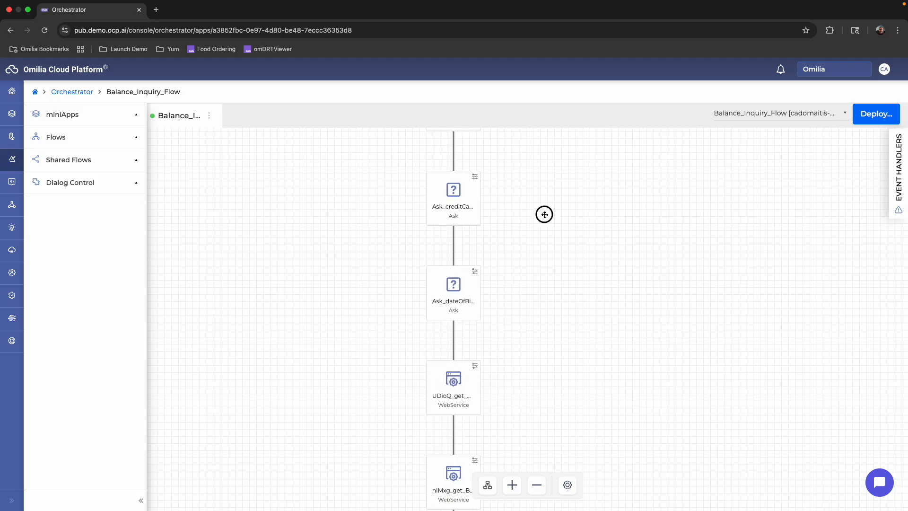
{"action": "scroll", "coordinate": [520, 236], "scroll_direction": "up", "scroll_amount": 3}
{"action": "double_click", "coordinate": [454, 257]}
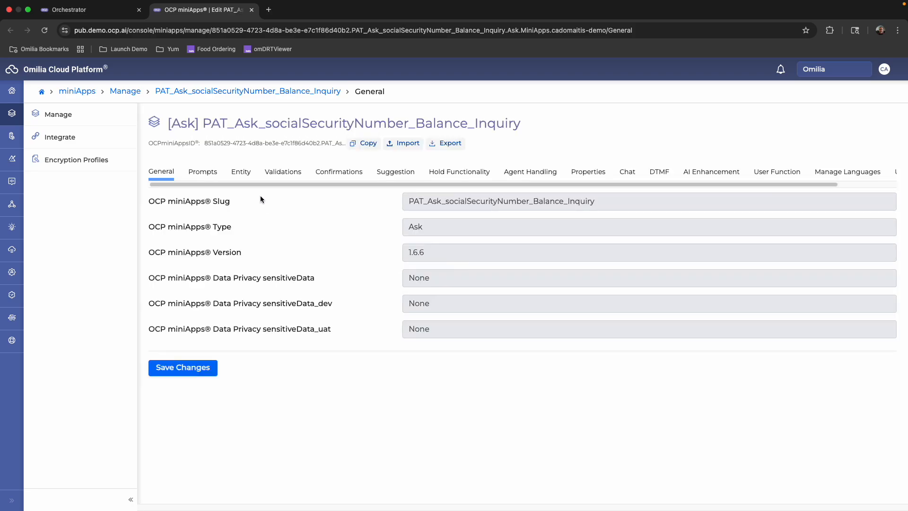
{"action": "left_click", "coordinate": [91, 11]}
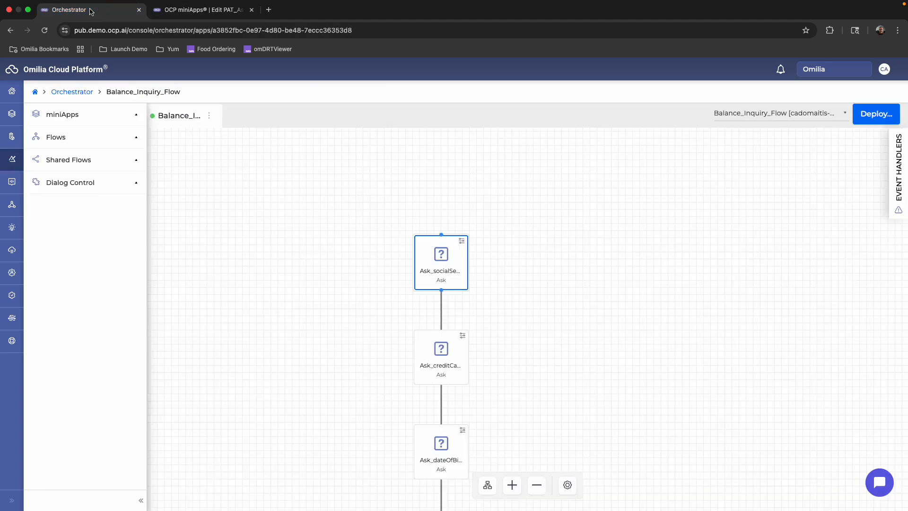
Start creating a new miniApp for the flow with type Numeric and language English, United States.
{"action": "left_click", "coordinate": [104, 118]}
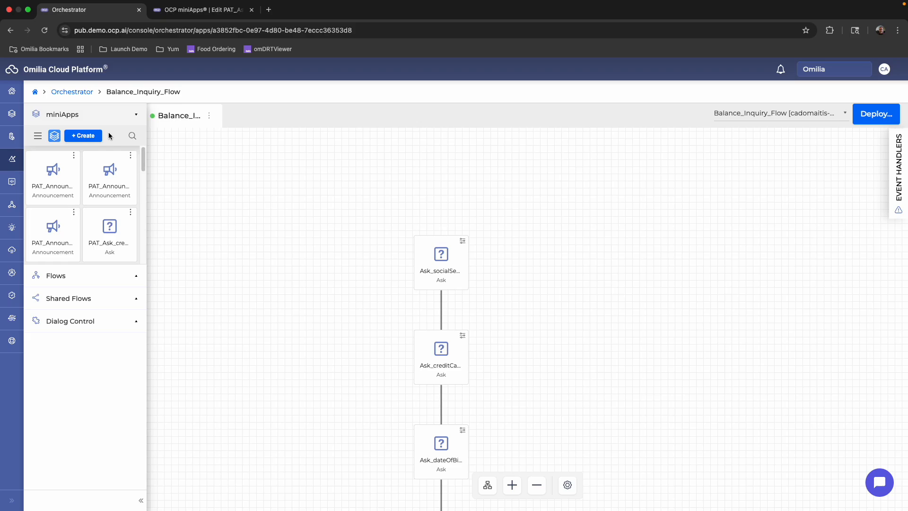
{"action": "left_click", "coordinate": [81, 137]}
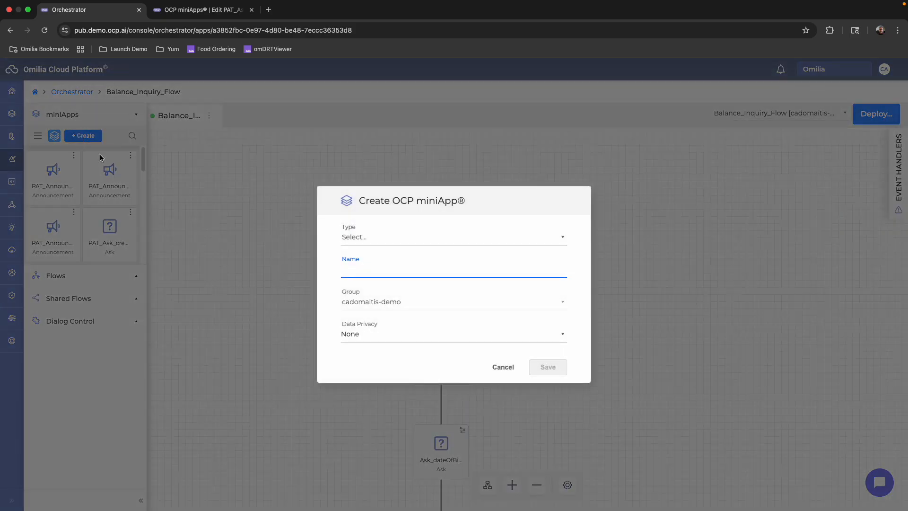
{"action": "left_click", "coordinate": [368, 235]}
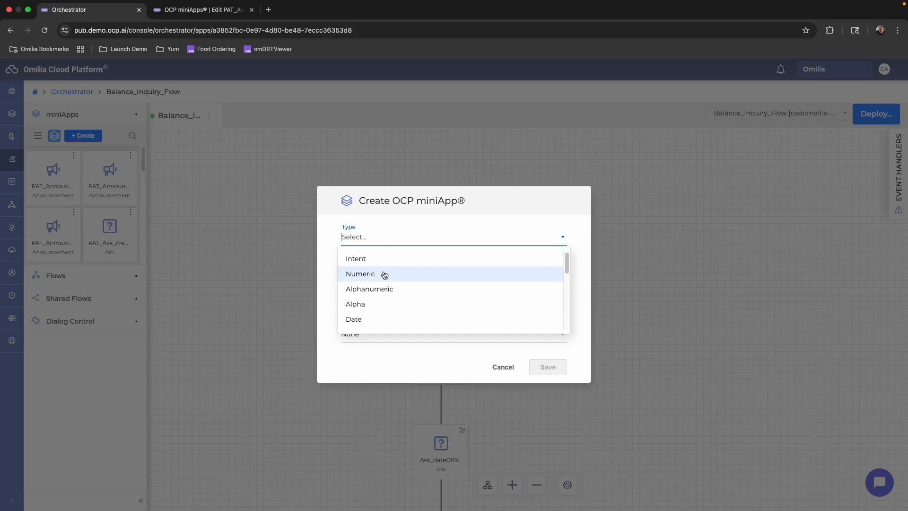
{"action": "left_click", "coordinate": [384, 275]}
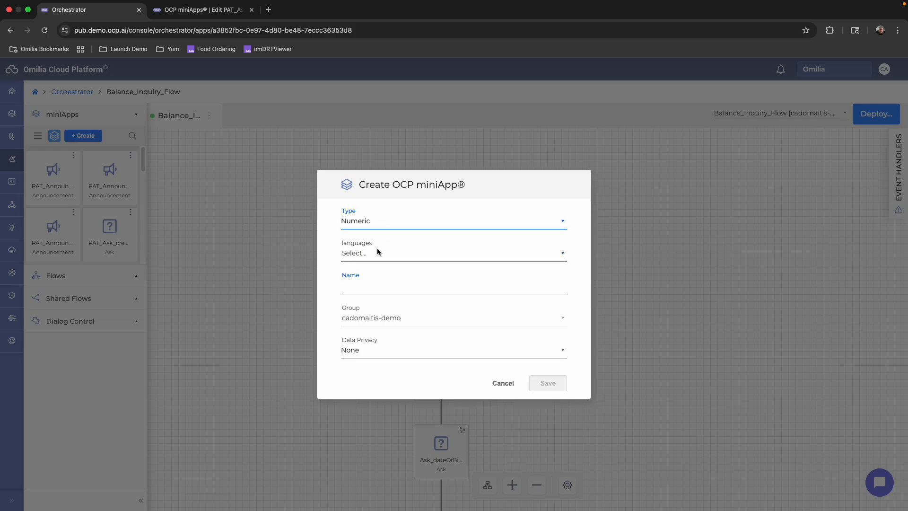
{"action": "left_click", "coordinate": [377, 249]}
{"action": "left_click", "coordinate": [385, 275]}
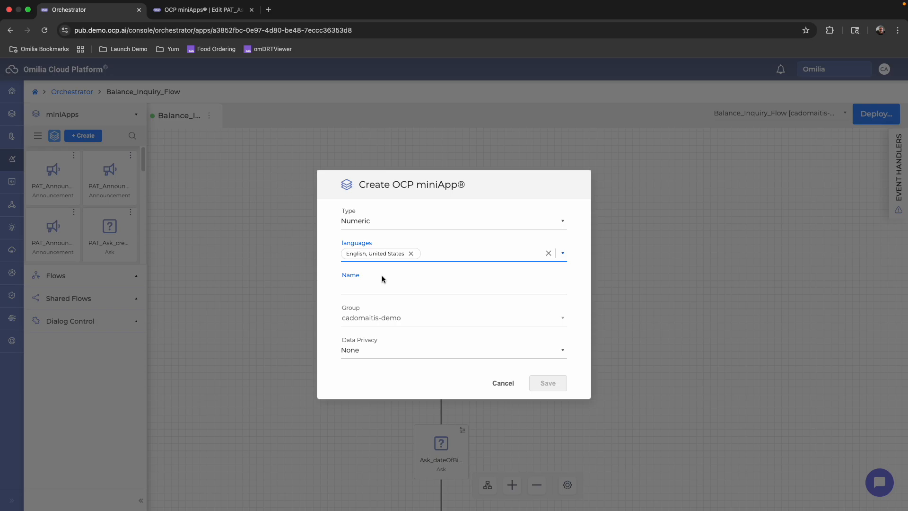
Reselect the Numeric type and English, United States language, and name the new miniApp productNumber.
{"action": "left_click", "coordinate": [438, 222]}
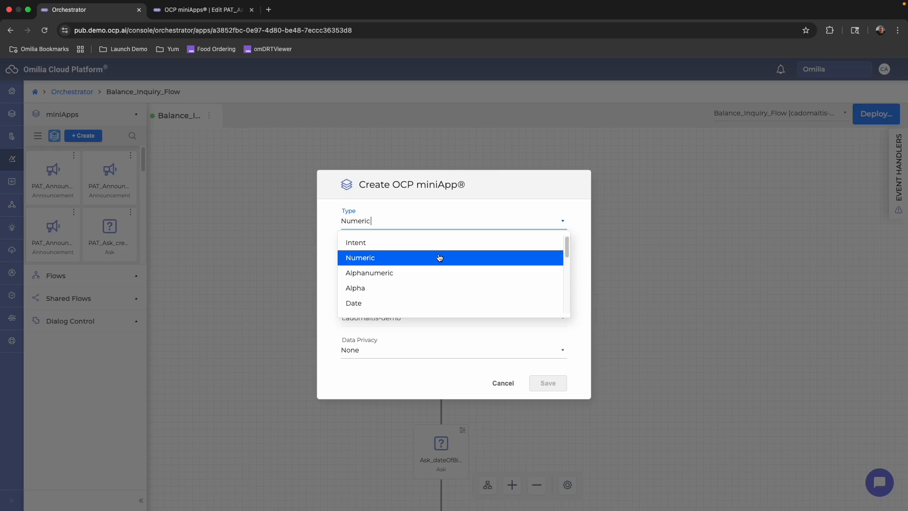
{"action": "left_click", "coordinate": [372, 262]}
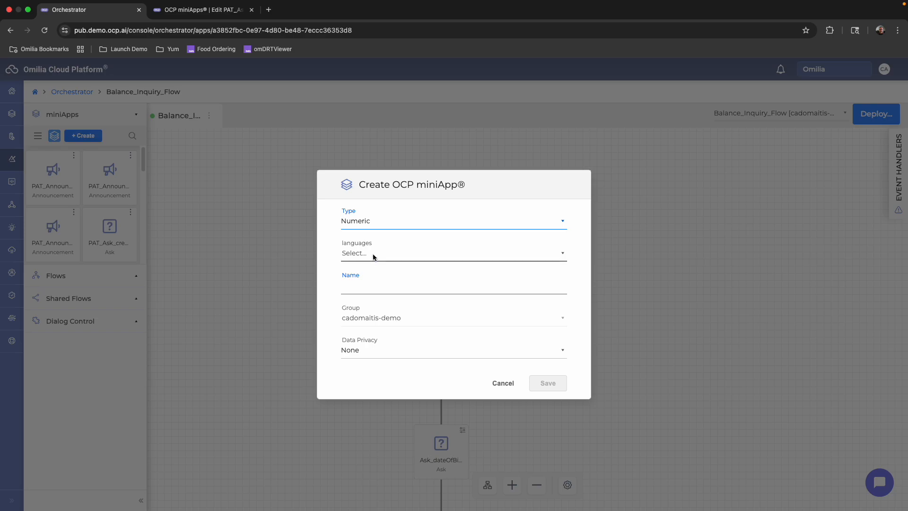
{"action": "left_click", "coordinate": [374, 258]}
{"action": "key", "text": "Return"}
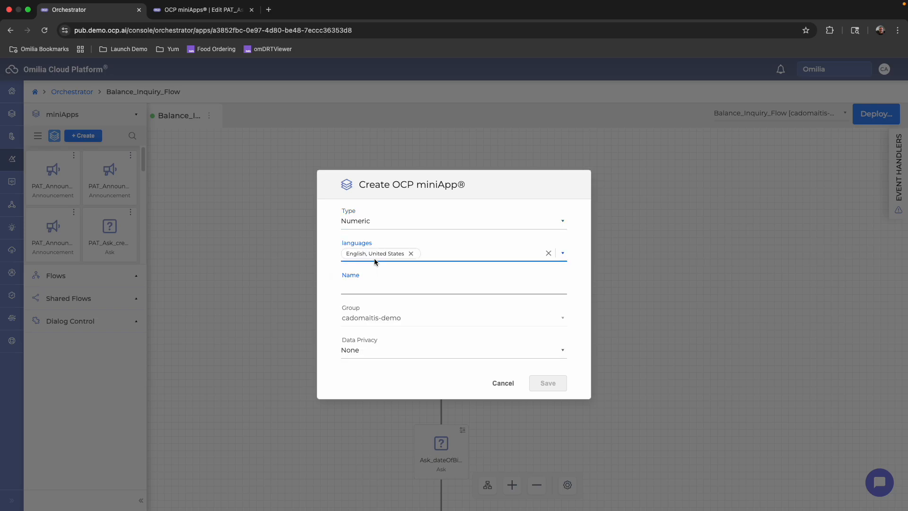
{"action": "left_click", "coordinate": [375, 286]}
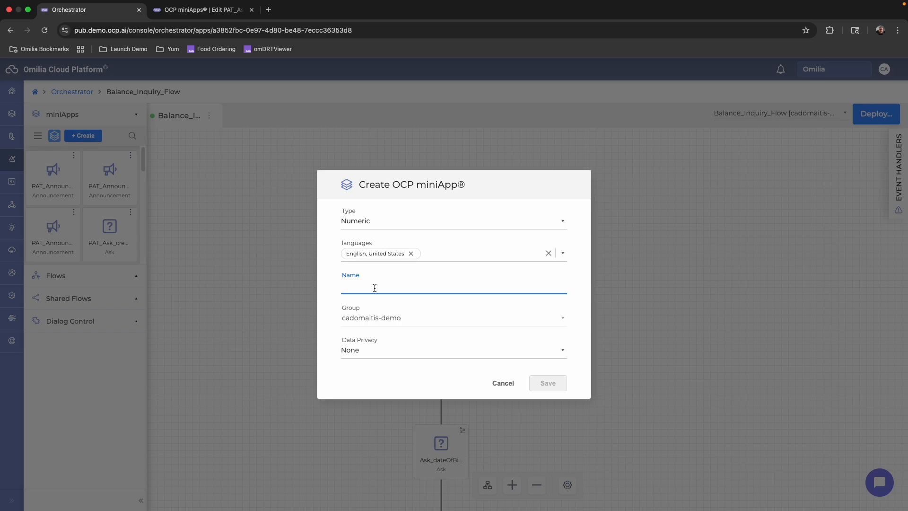
{"action": "type", "text": "productNumb"}
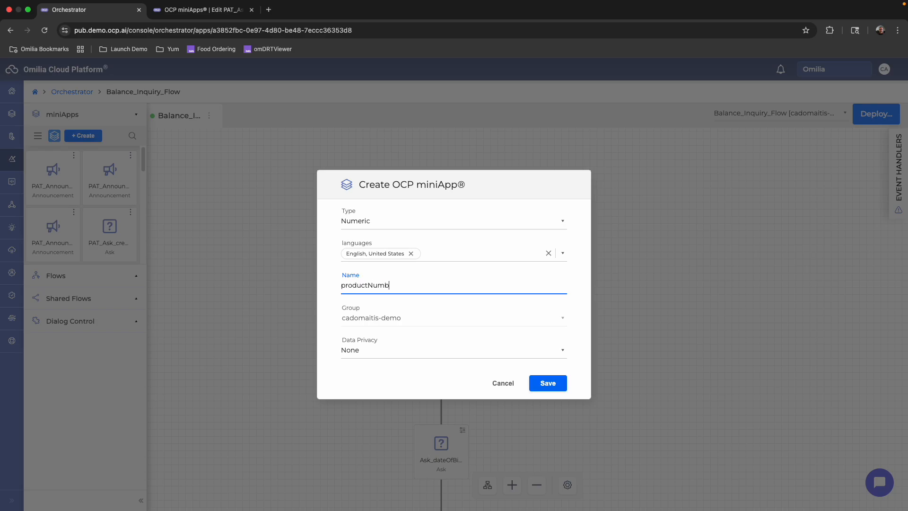
{"action": "type", "text": "er"}
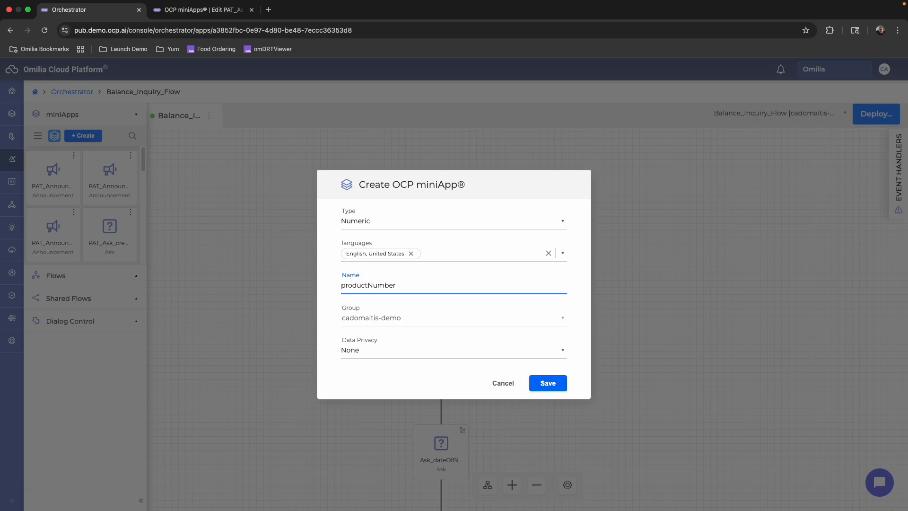
Check the data privacy choices for the new miniApp, and cancel its creation.
{"action": "left_click", "coordinate": [373, 346]}
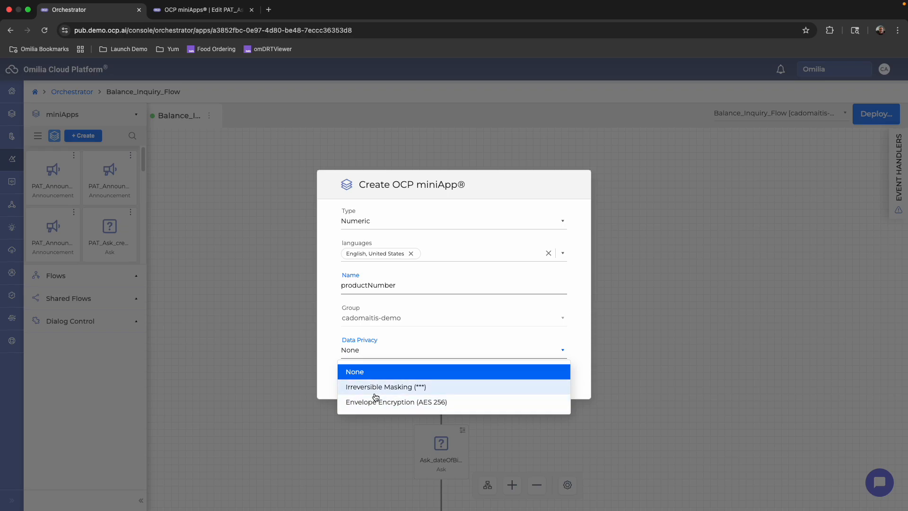
{"action": "left_click", "coordinate": [282, 323]}
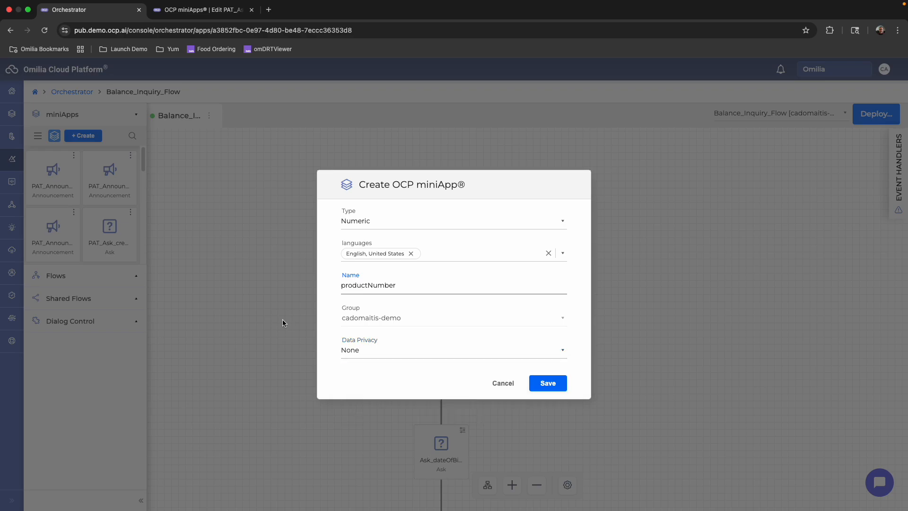
{"action": "left_click", "coordinate": [502, 381]}
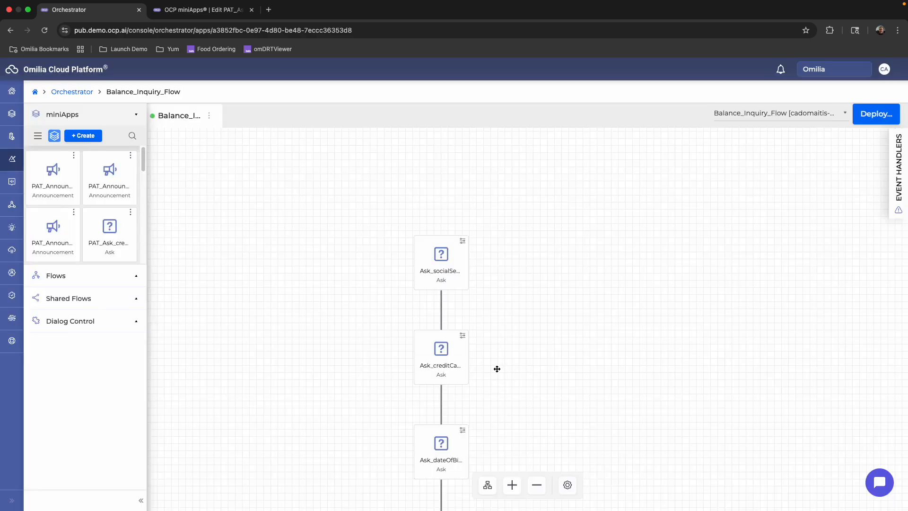
Enable AI Enhancement with the Full AI type in the flow's social security number Ask miniApp, and check its requested entity.
{"action": "double_click", "coordinate": [447, 260]}
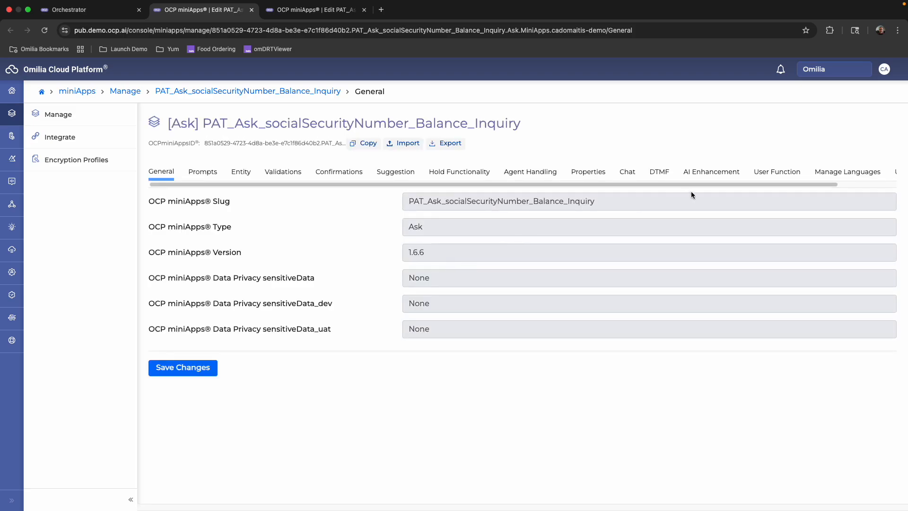
{"action": "left_click", "coordinate": [712, 173]}
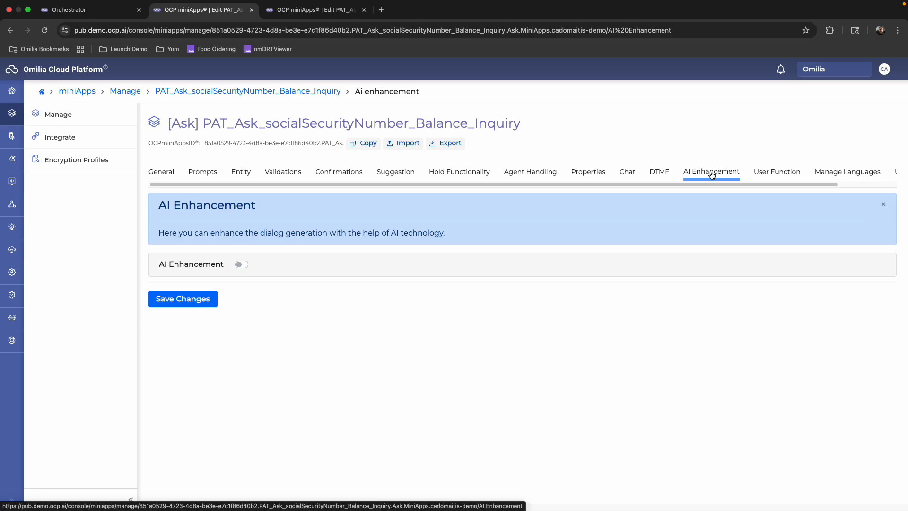
{"action": "left_click", "coordinate": [240, 264]}
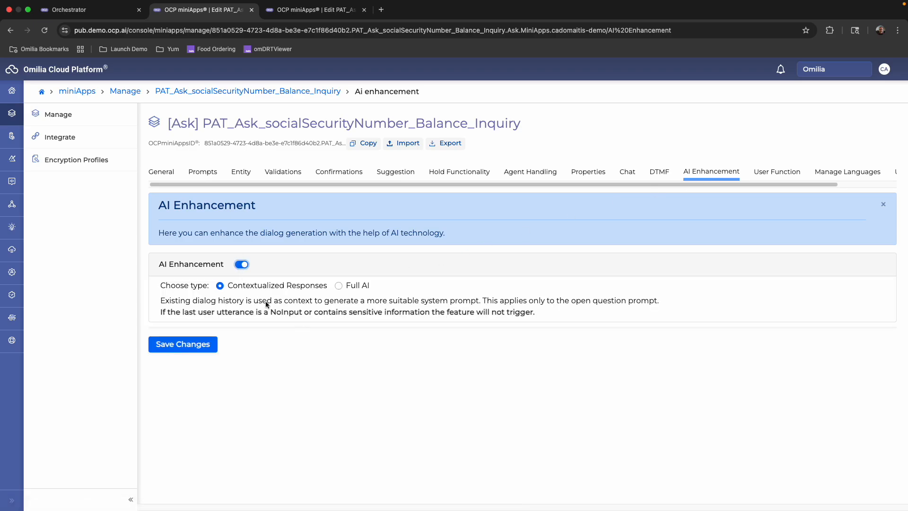
{"action": "left_click", "coordinate": [339, 286]}
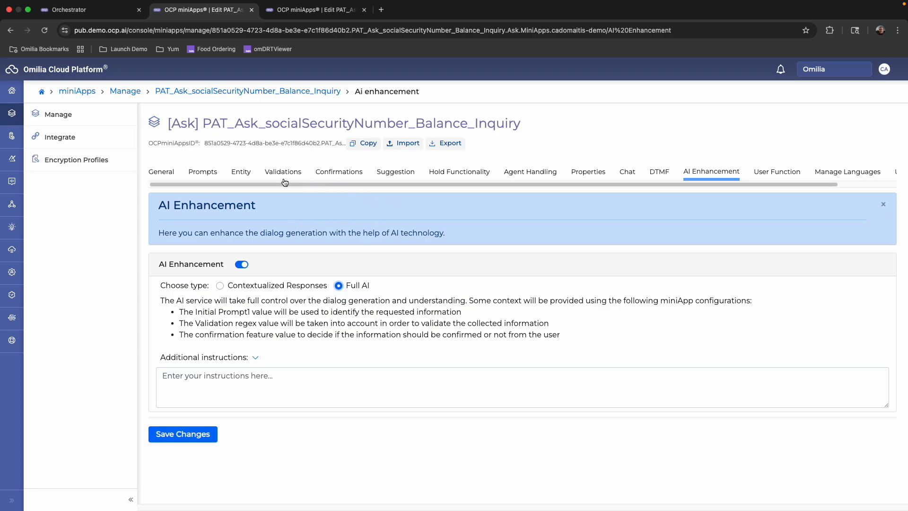
{"action": "left_click", "coordinate": [247, 174]}
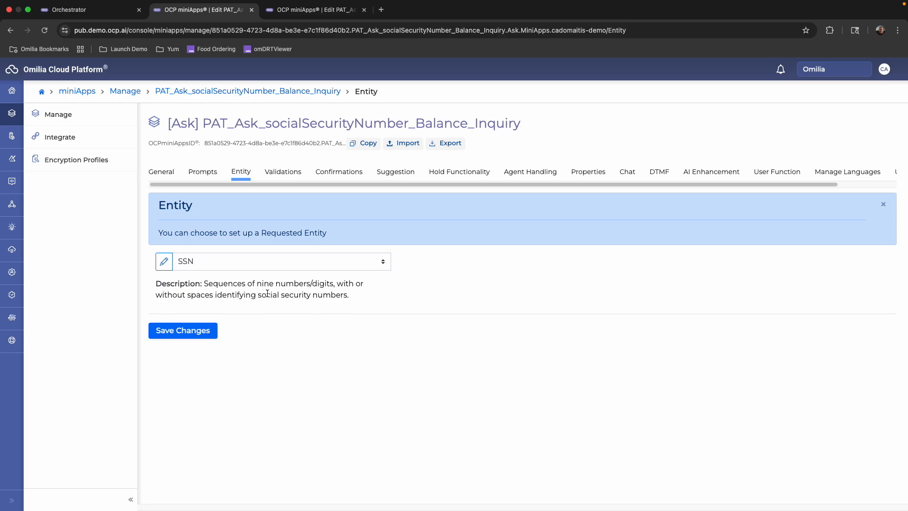
Return to the flow, bring up Pathfinder in a separate first browser tab, and open the aNewCustomer project.
{"action": "left_click", "coordinate": [80, 17]}
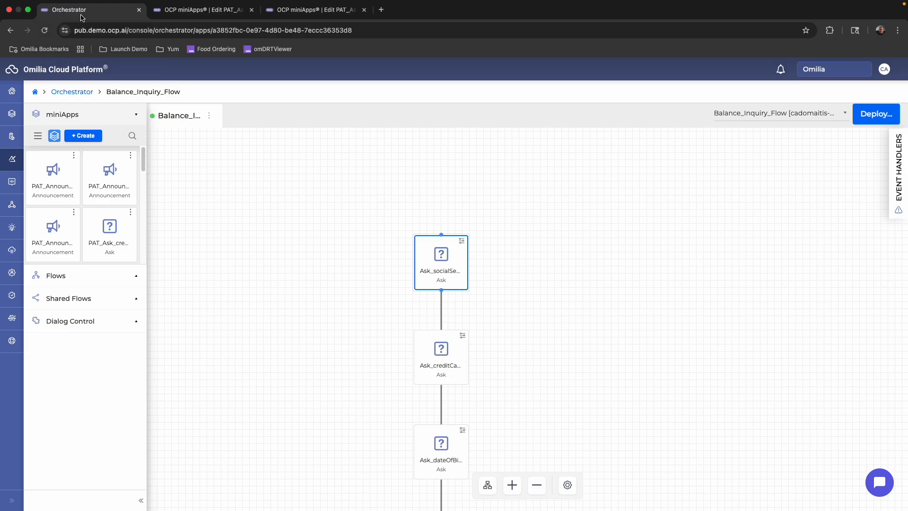
{"action": "right_click", "coordinate": [13, 320]}
{"action": "left_click", "coordinate": [33, 324]}
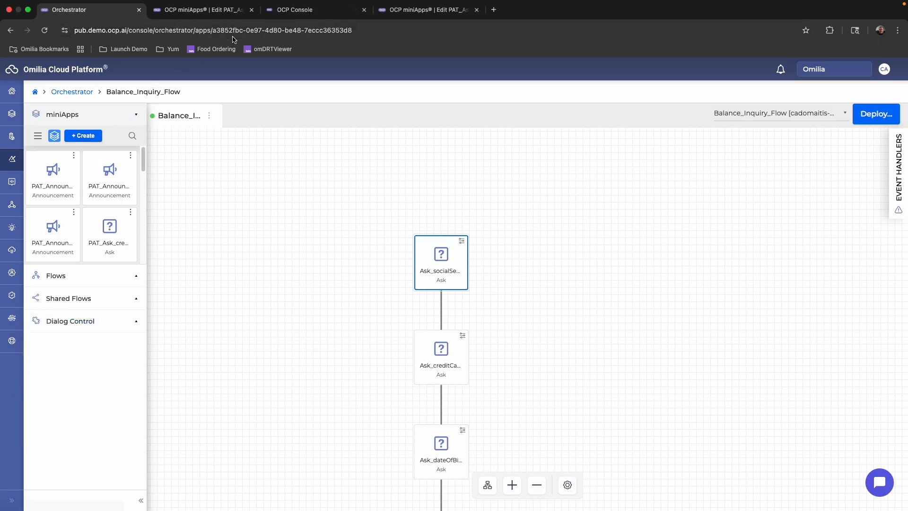
{"action": "left_click_drag", "start_coordinate": [303, 10], "coordinate": [112, 9]}
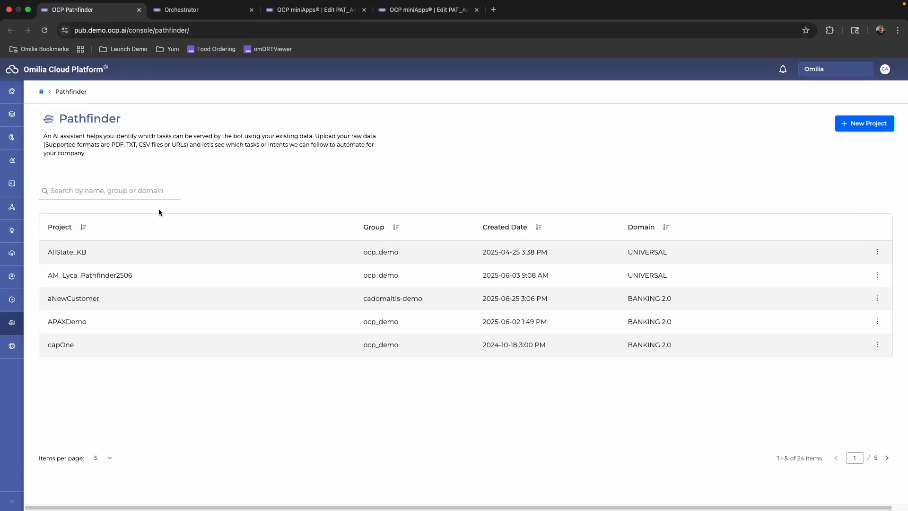
{"action": "left_click", "coordinate": [115, 298]}
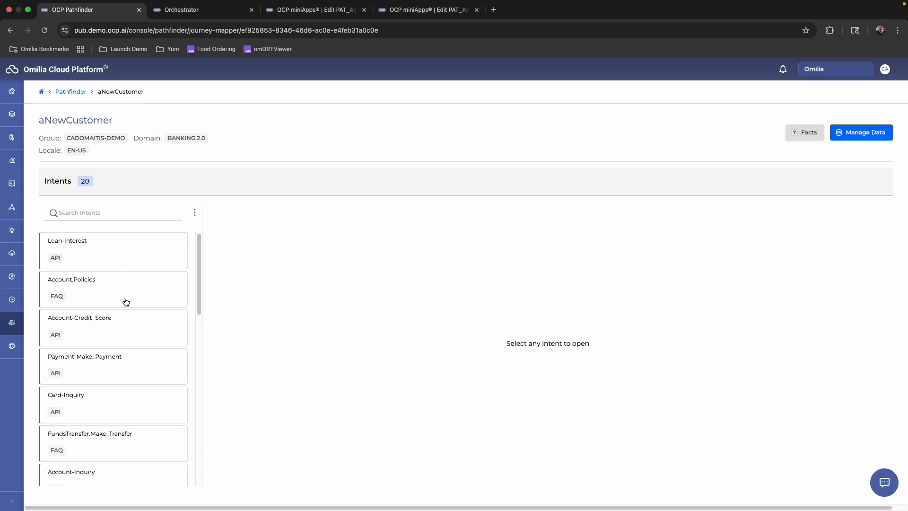
Compare the Loan-Interest, Account-Credit_Score and Account.Policies intents and their sources.
{"action": "left_click", "coordinate": [96, 268]}
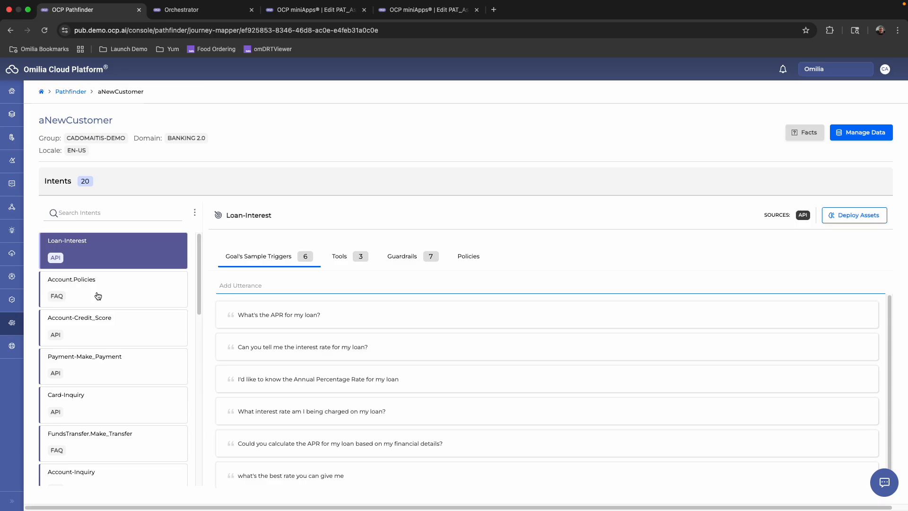
{"action": "left_click", "coordinate": [97, 319]}
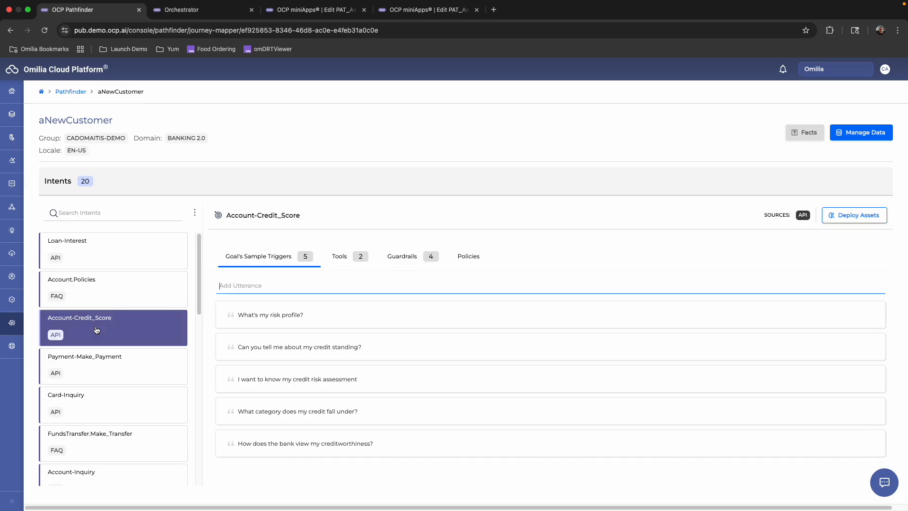
{"action": "left_click", "coordinate": [98, 303]}
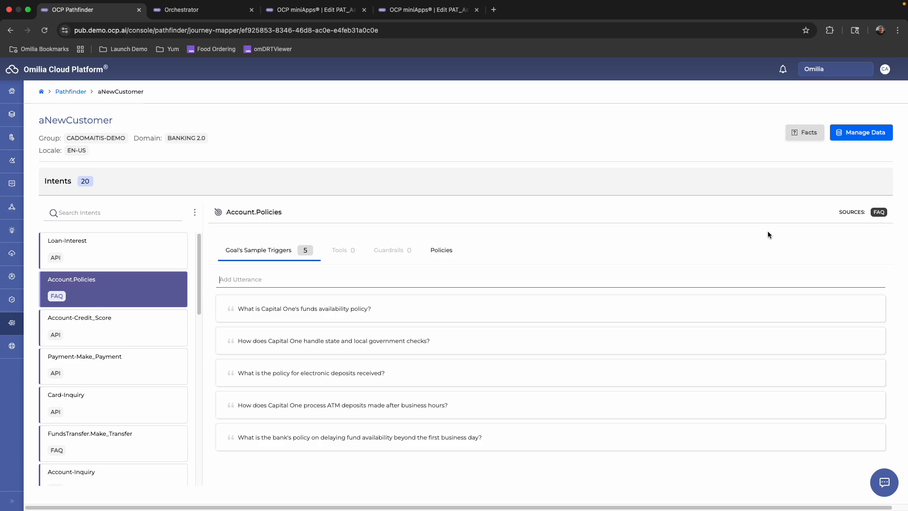
Open the project's Facts Library and remove the Wire Transfer Services fact about incoming transfers being deposited from another bank account.
{"action": "left_click", "coordinate": [805, 132]}
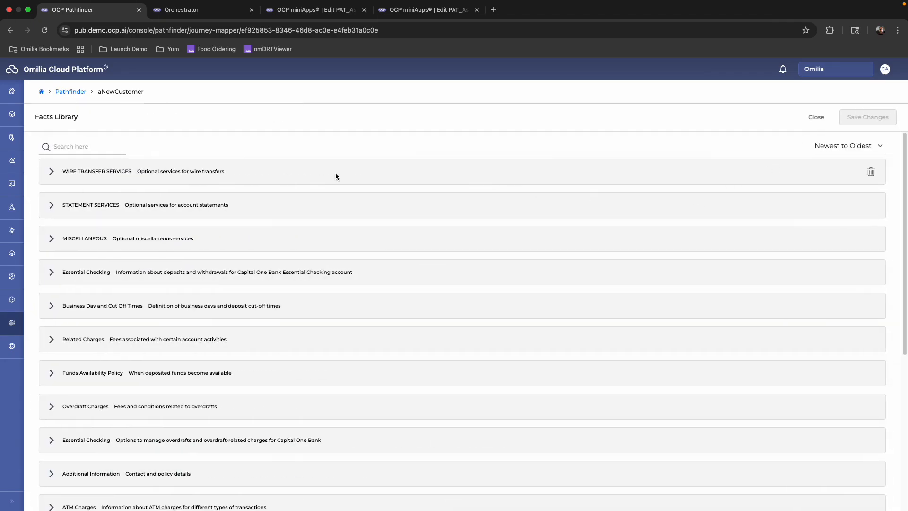
{"action": "left_click", "coordinate": [233, 166]}
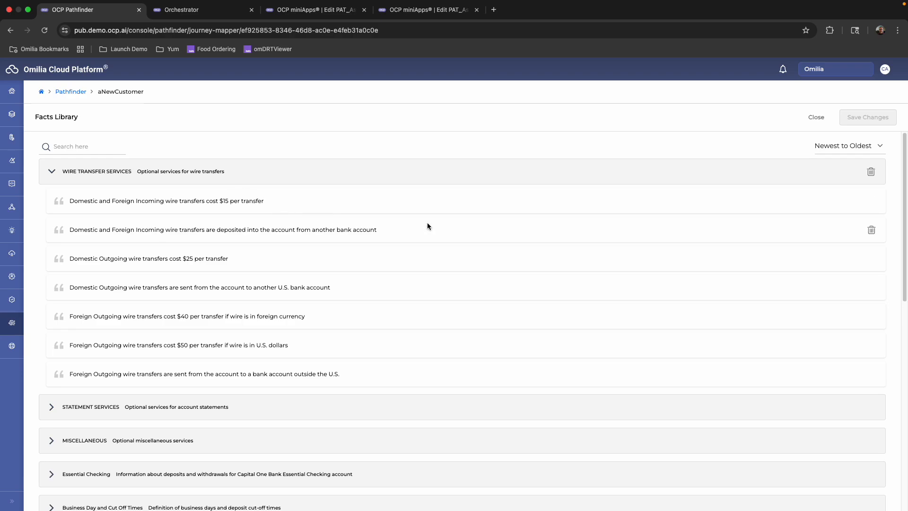
{"action": "left_click", "coordinate": [871, 231]}
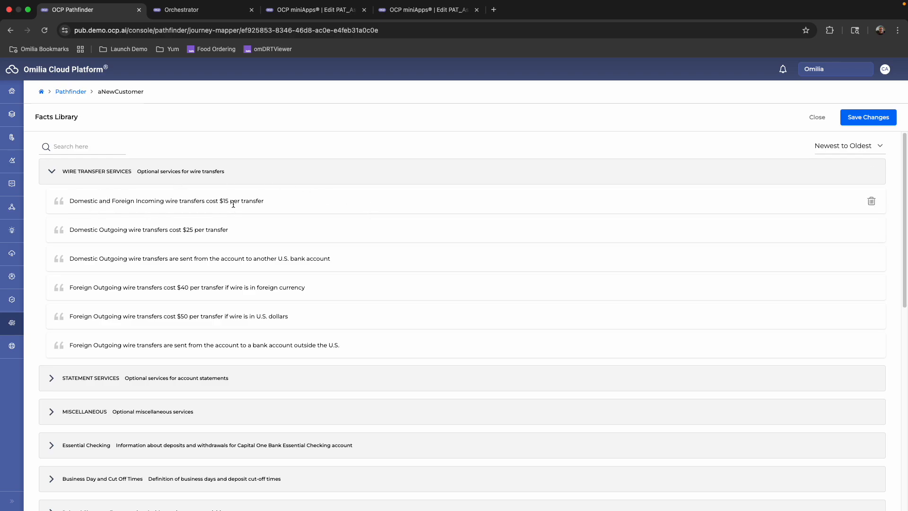
Try adding "unless you are a premium customer, in which case you get 3 free transfers a month" to the $15 incoming wire fact and saving.
{"action": "left_click", "coordinate": [263, 201]}
{"action": "type", "text": "unle"}
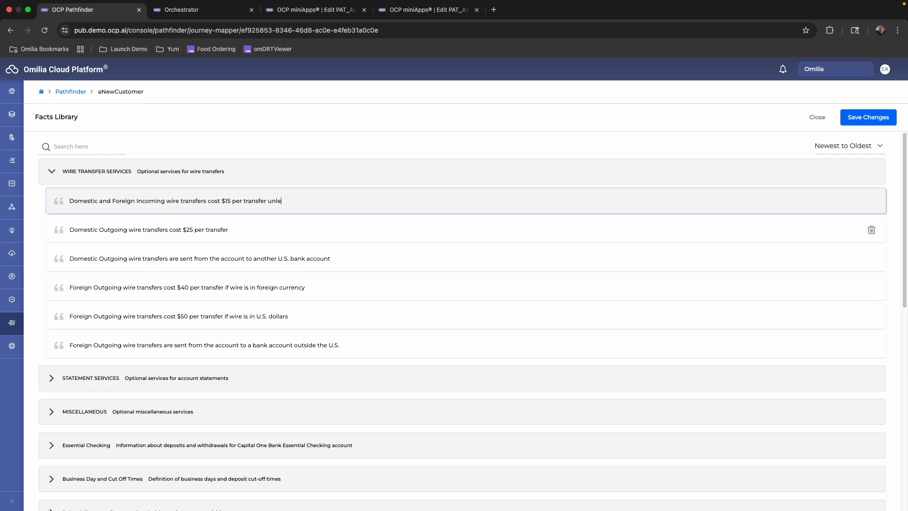
{"action": "type", "text": "ss you are a premium customer, in which case you g"}
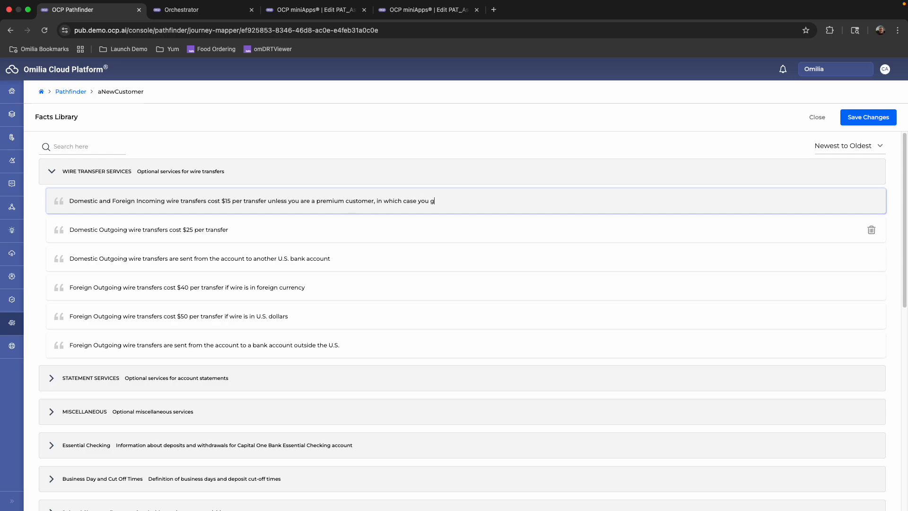
{"action": "type", "text": "et 3 free trna"}
{"action": "key", "text": "BackSpace"}
{"action": "type", "text": "ansfers a month"}
{"action": "left_click", "coordinate": [864, 115]}
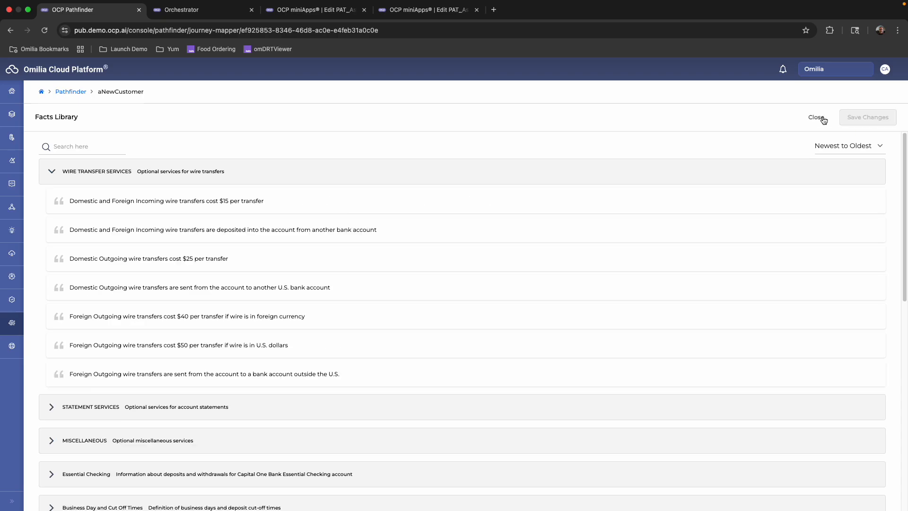
{"action": "left_click", "coordinate": [822, 118]}
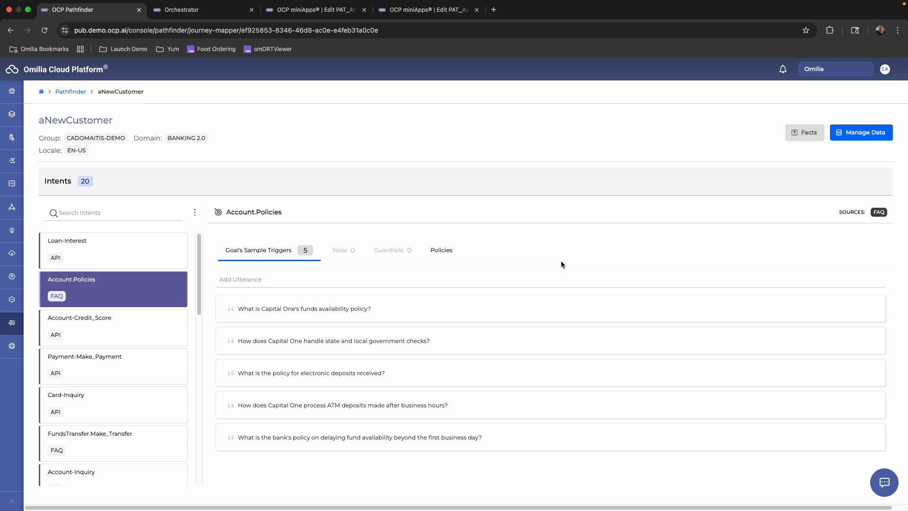
Review the sample triggers of the Loan-Interest intent and of the Account-Credit_Score intent.
{"action": "left_click", "coordinate": [136, 256]}
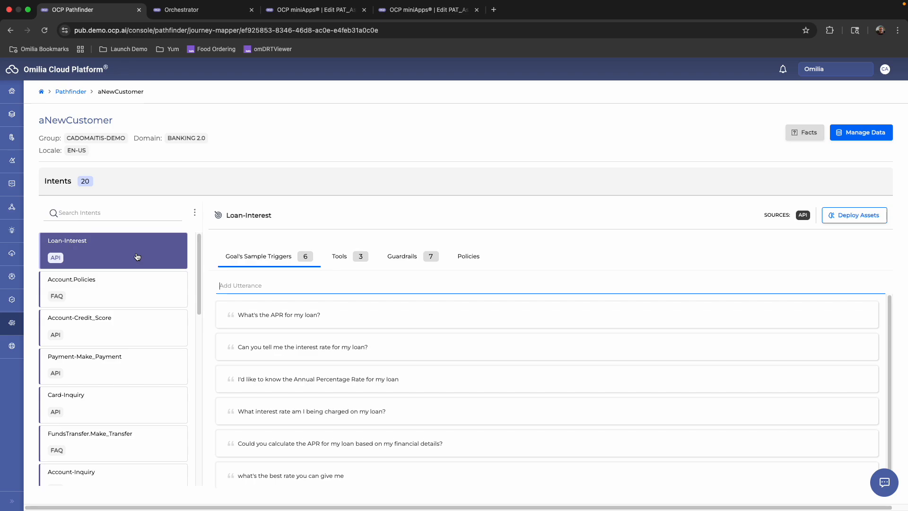
{"action": "left_click", "coordinate": [126, 336]}
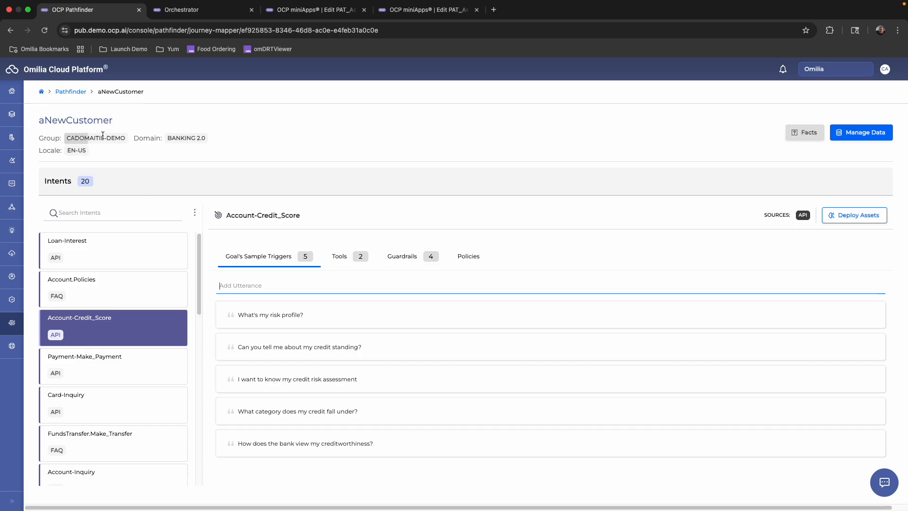
Switch to Orchestrator and look through the Balance_Inquiry_Flow from its first Ask miniApp down to the final announcement.
{"action": "left_click", "coordinate": [208, 12]}
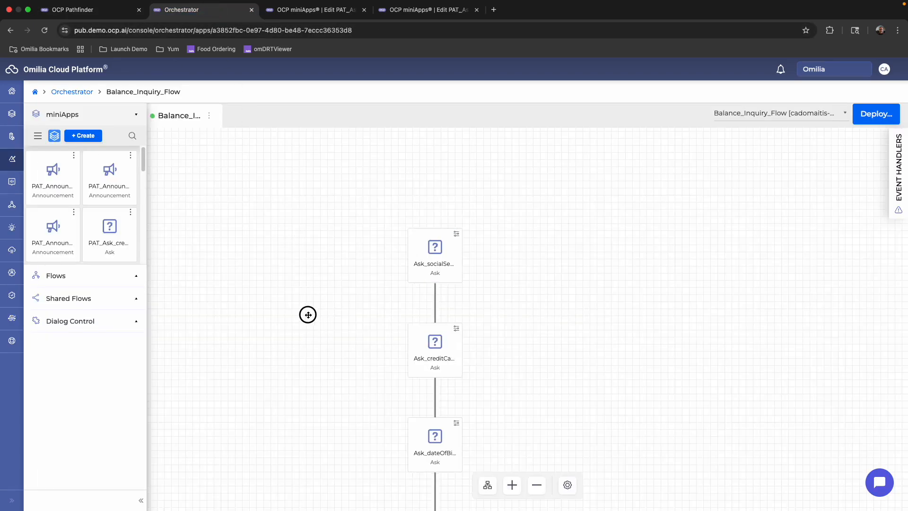
{"action": "scroll", "coordinate": [308, 314], "scroll_direction": "down", "scroll_amount": 1}
{"action": "left_click_drag", "start_coordinate": [322, 335], "coordinate": [320, 270]}
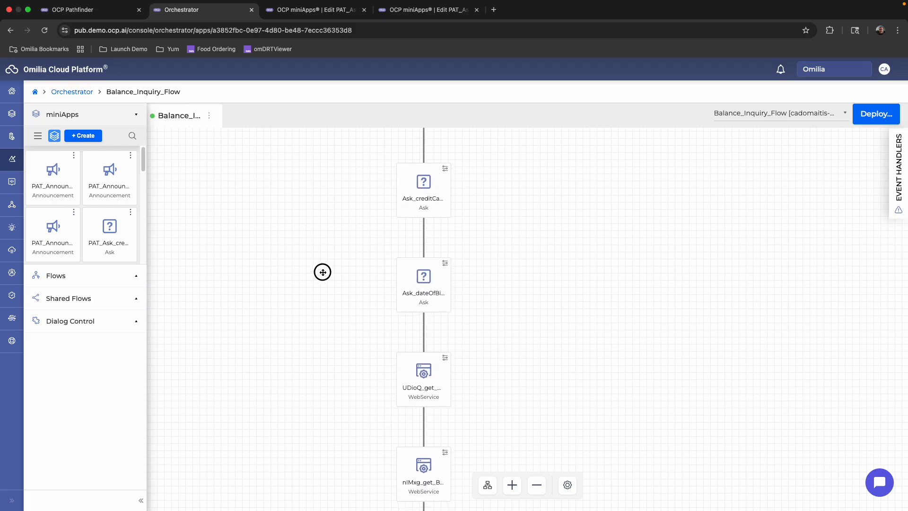
{"action": "left_click_drag", "start_coordinate": [326, 336], "coordinate": [330, 281]}
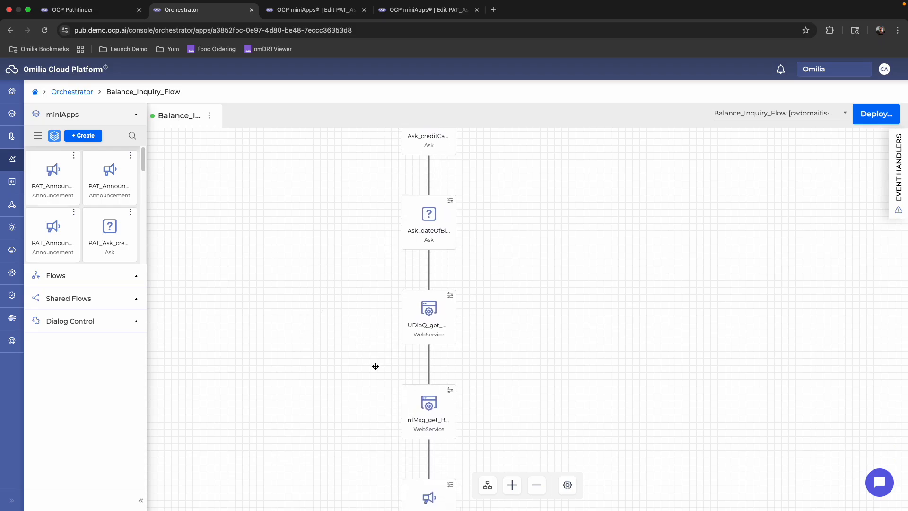
{"action": "left_click_drag", "start_coordinate": [375, 386], "coordinate": [364, 310]}
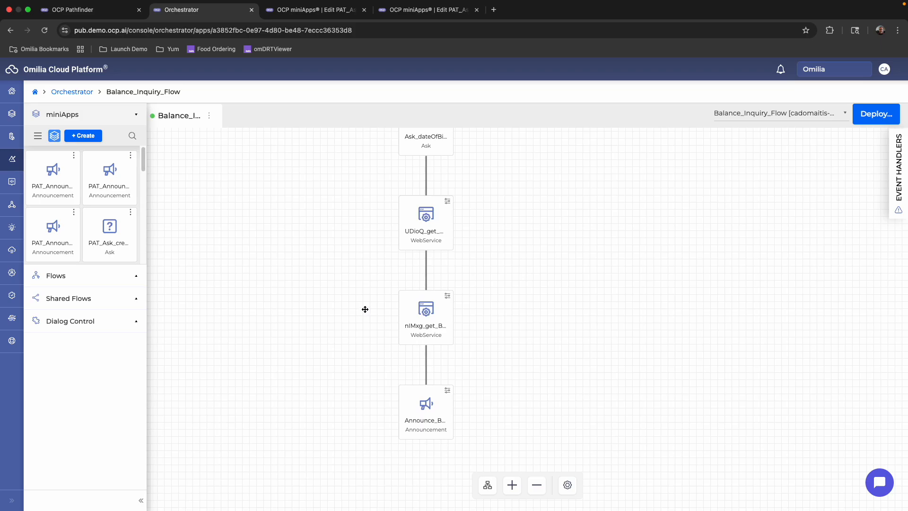
{"action": "scroll", "coordinate": [365, 311], "scroll_direction": "up", "scroll_amount": 6}
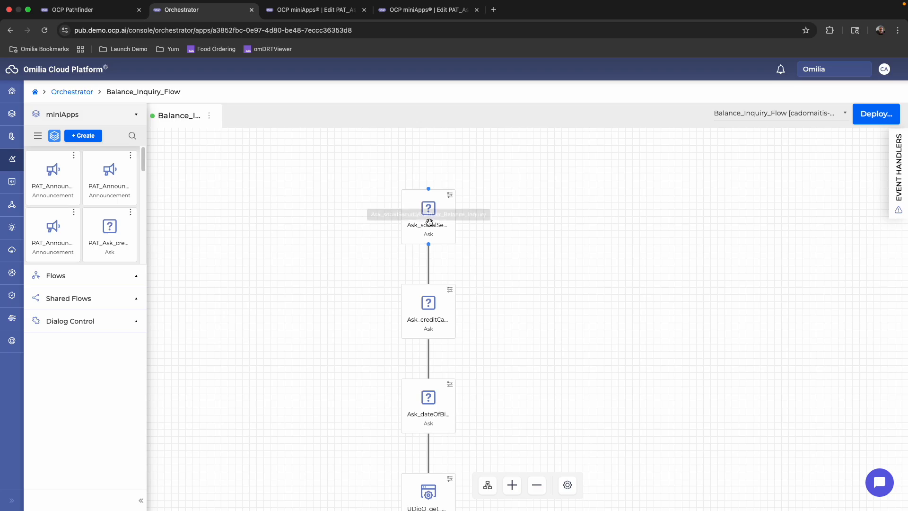
Return to the Pathfinder project and review the policies of the Account-Credit_Score, Loan-Interest and Balance-Inquiry intents.
{"action": "left_click", "coordinate": [113, 14]}
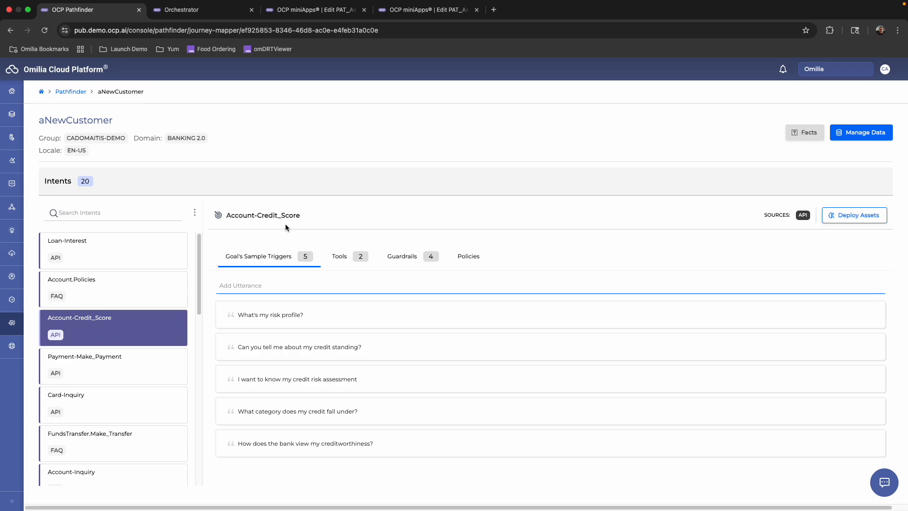
{"action": "left_click", "coordinate": [465, 258]}
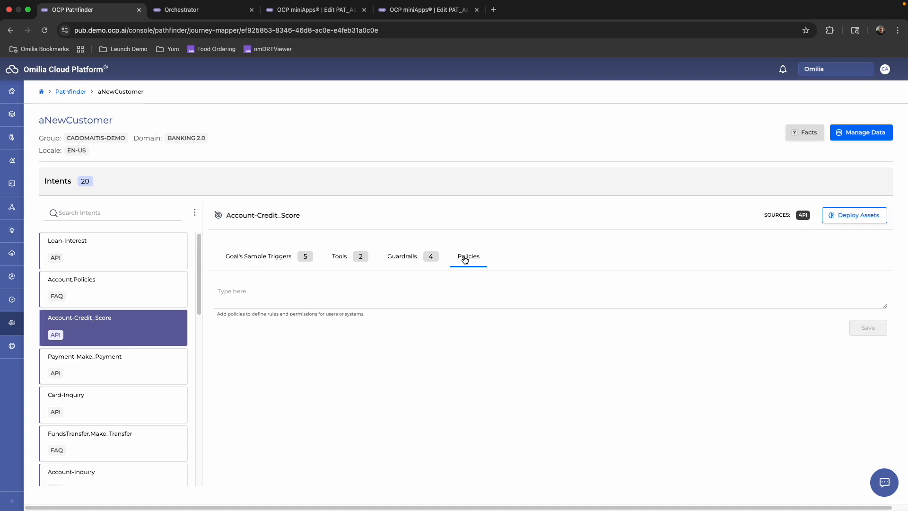
{"action": "left_click", "coordinate": [123, 237]}
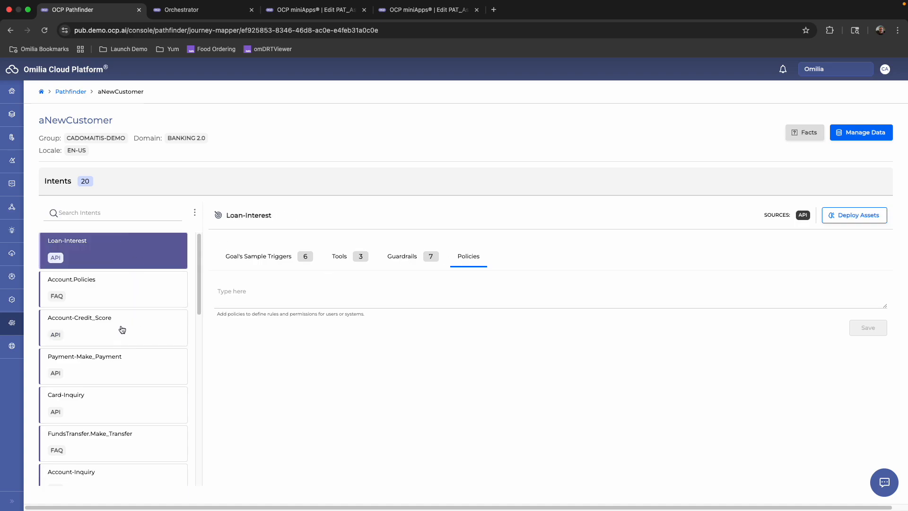
{"action": "scroll", "coordinate": [123, 347], "scroll_direction": "down", "scroll_amount": 10}
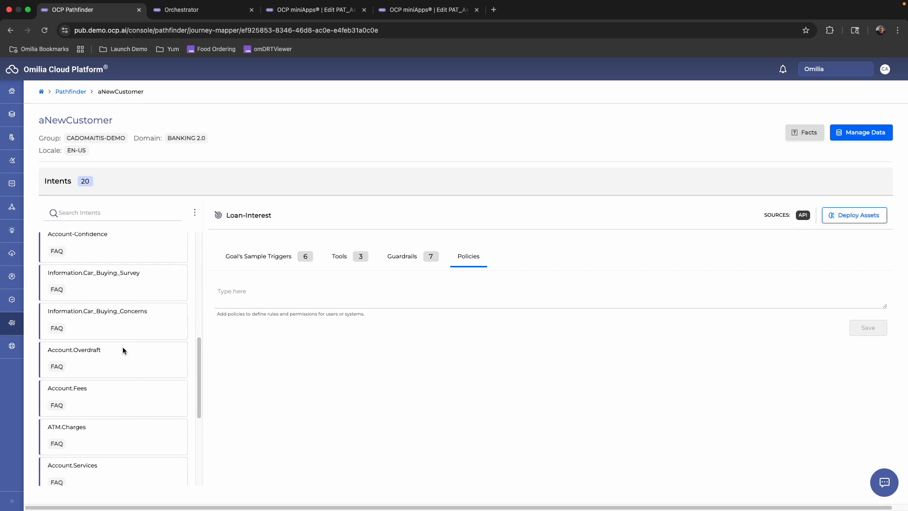
{"action": "scroll", "coordinate": [123, 348], "scroll_direction": "down", "scroll_amount": 1}
{"action": "left_click", "coordinate": [125, 479]}
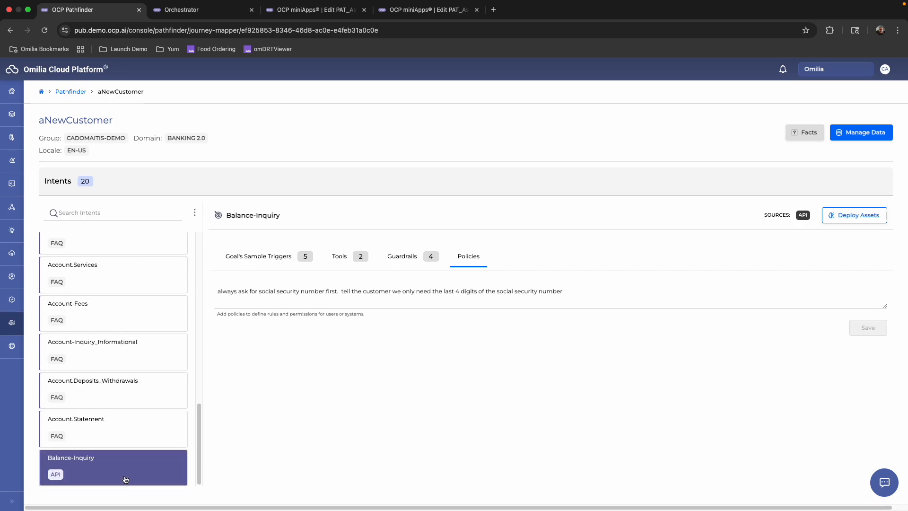